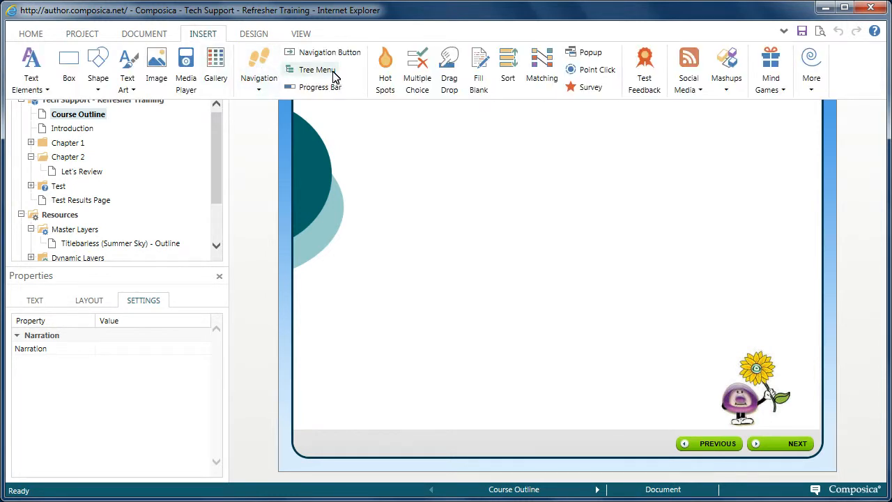
Insert a tree menu on the Course Outline page and move it right, clear of the decorative circles
click(318, 70)
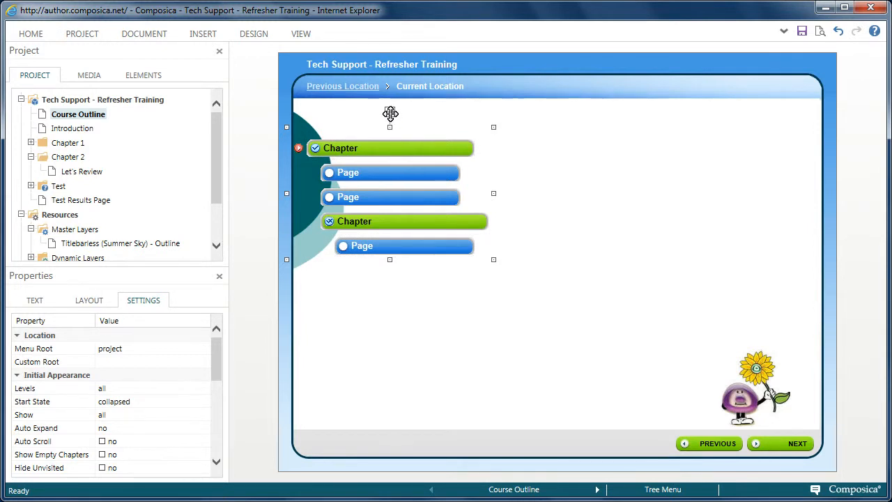
drag(390, 112, 486, 115)
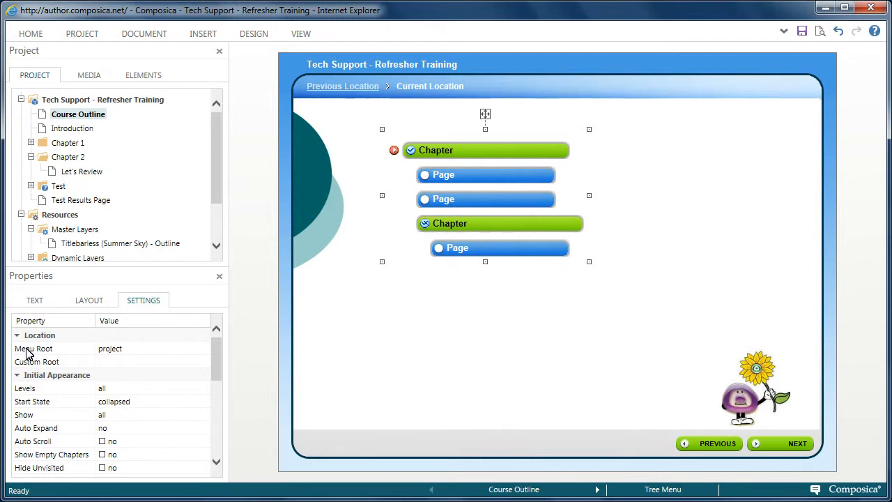
Examine the tree menu's root, levels, initial appearance, behavior, marker and style rule settings
click(119, 351)
click(118, 351)
click(118, 351)
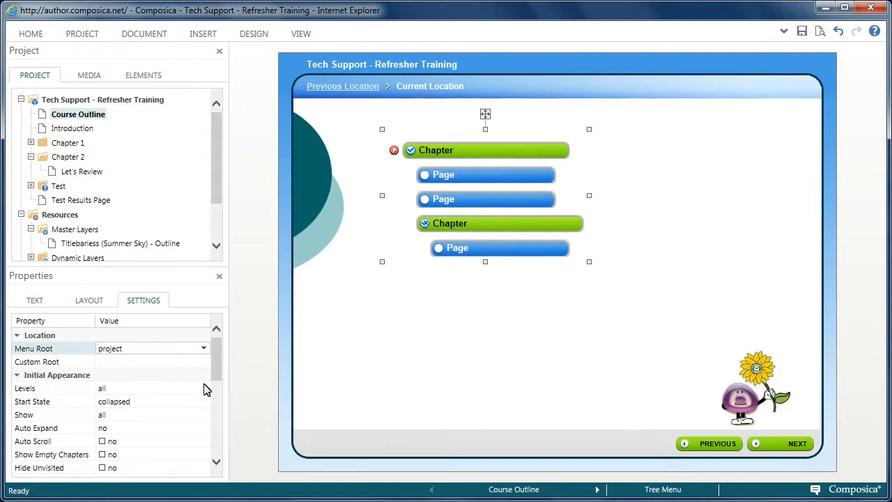
scroll(217, 370, down, 2)
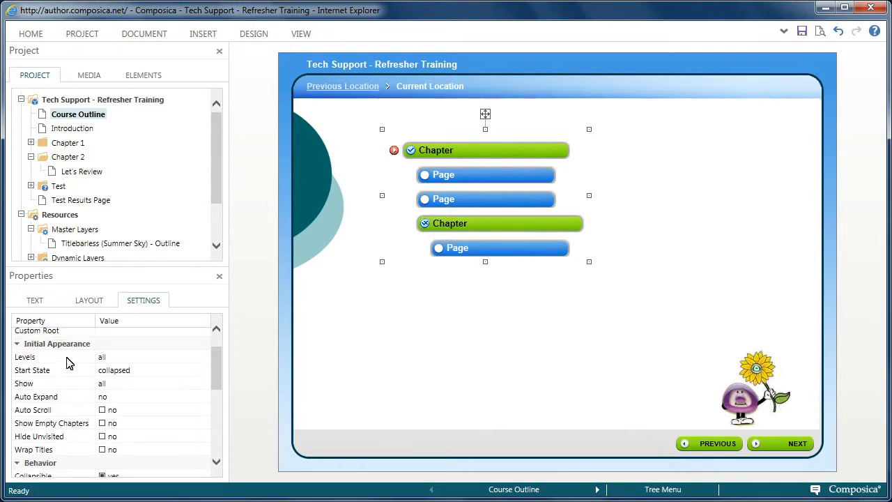
click(115, 358)
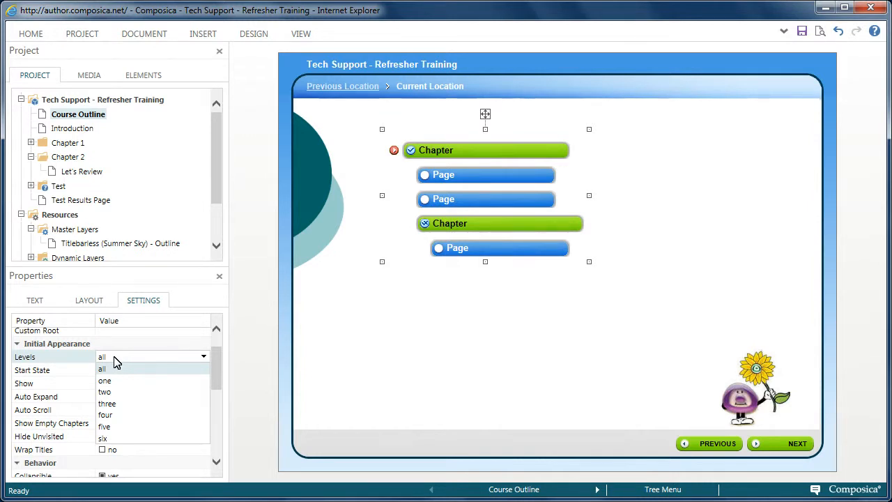
click(115, 359)
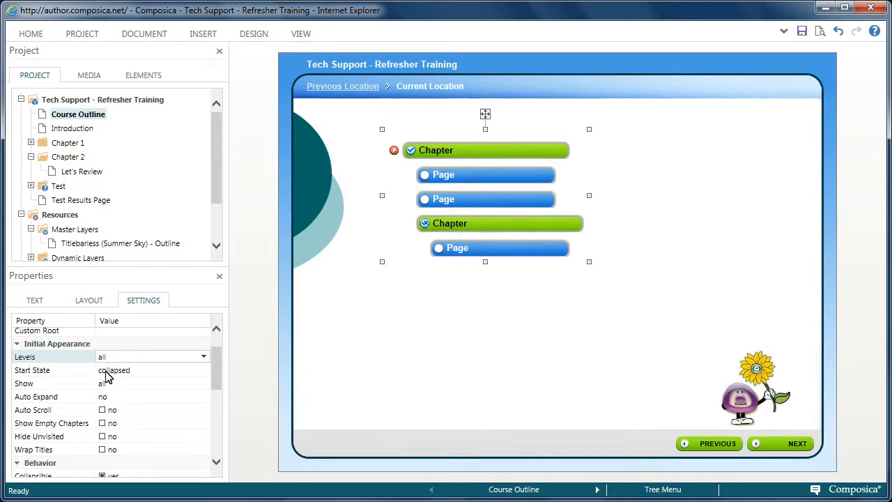
drag(219, 380, 216, 415)
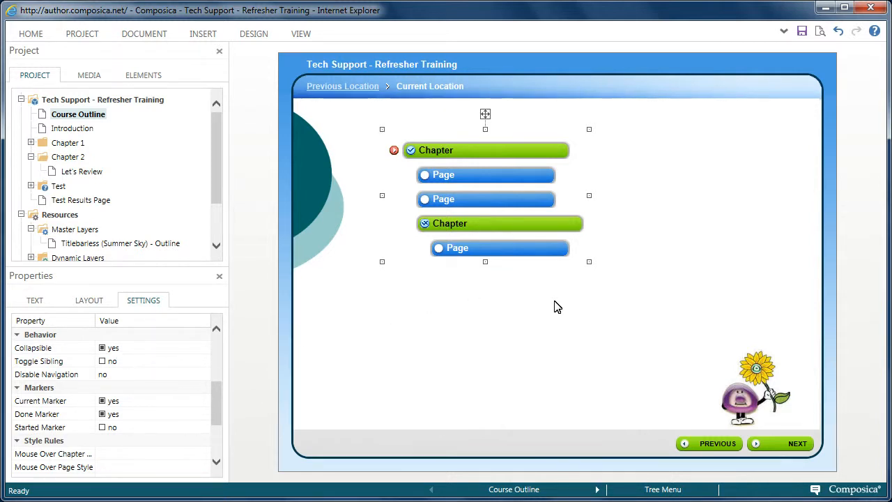
Save the page and preview the course, testing the tree menu with the Introduction, Chapter 1 and Attitude entries, and close the preview
click(802, 32)
click(820, 31)
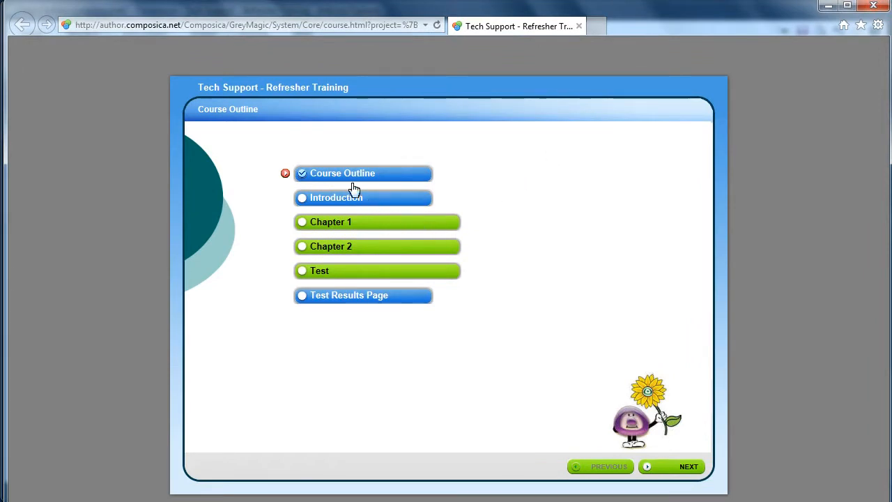
click(361, 227)
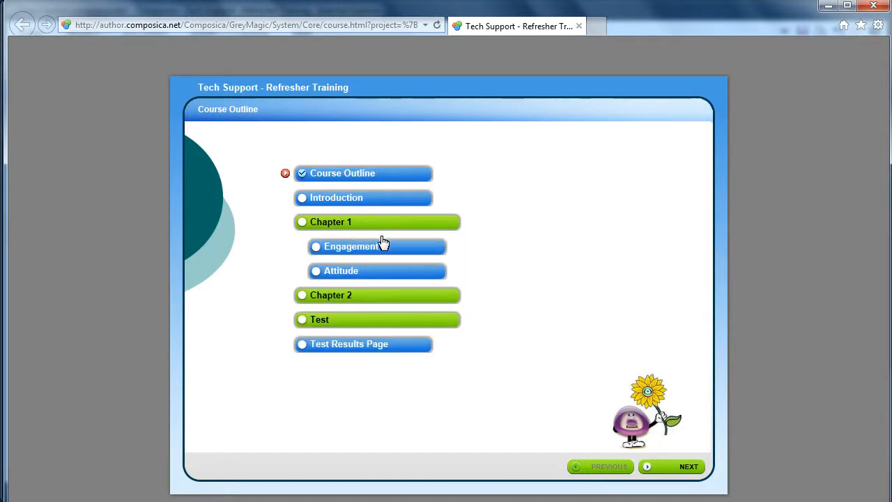
click(359, 200)
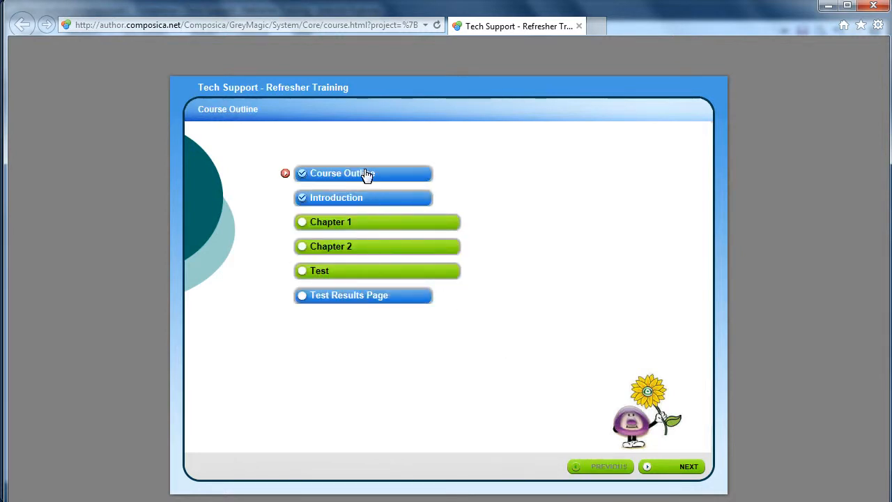
click(366, 224)
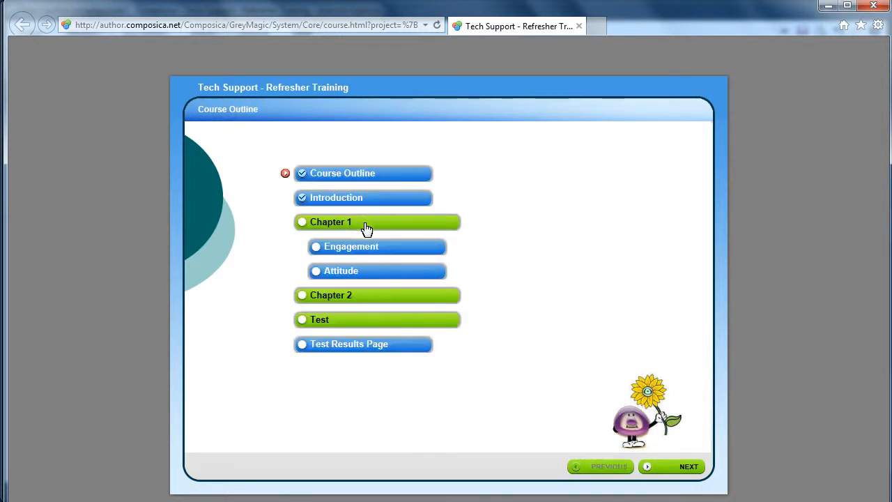
click(369, 272)
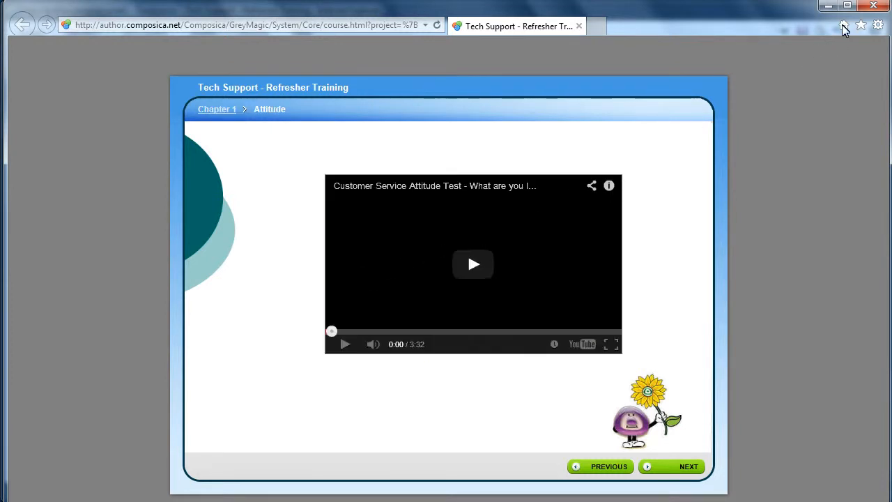
click(873, 7)
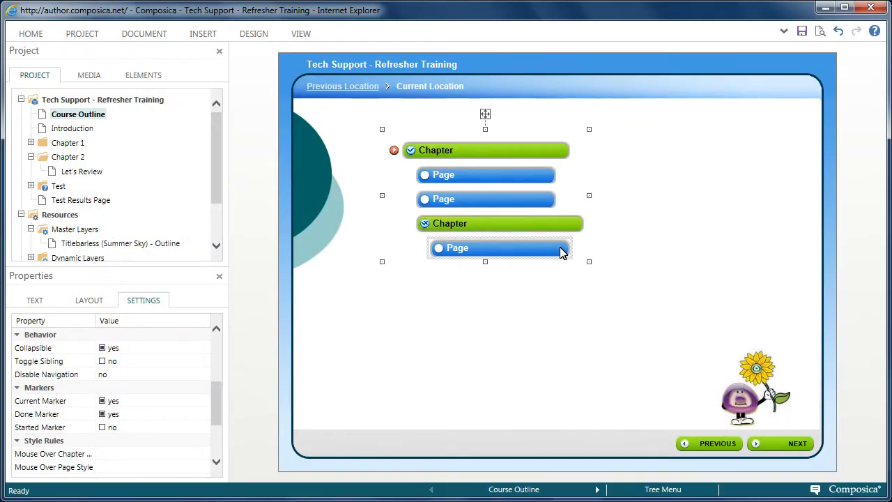
Replace the tree menu with a one-level menu placed to the right of the decorative circles
key(Delete)
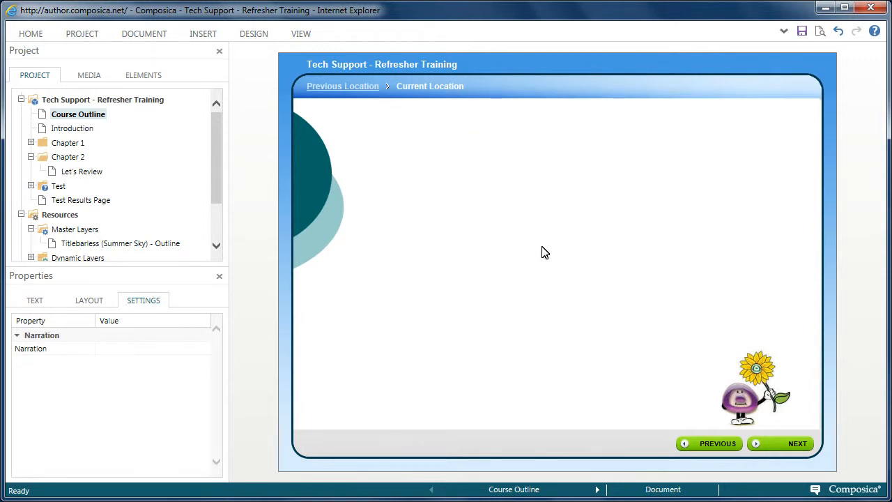
click(209, 34)
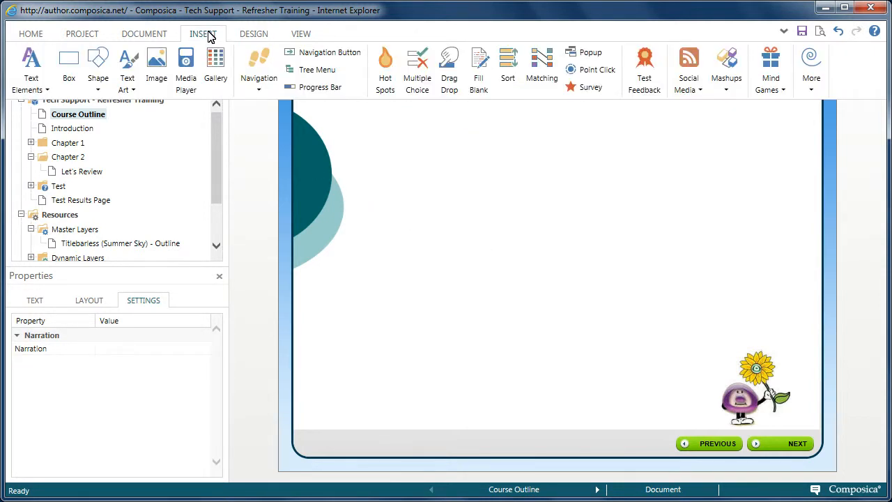
click(259, 67)
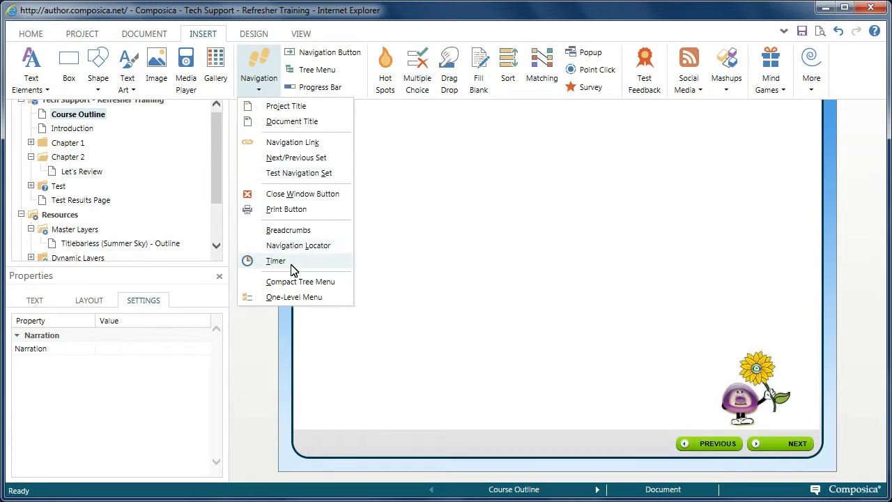
click(326, 302)
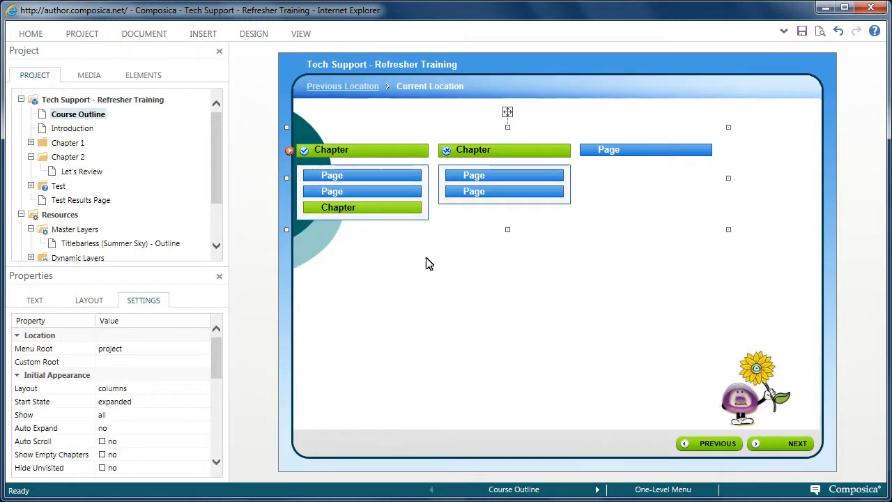
drag(507, 111, 576, 97)
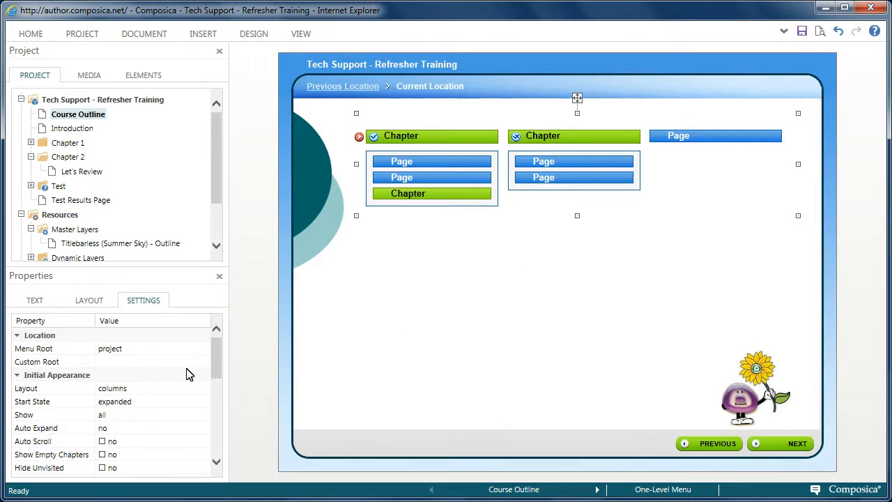
Set the one-level menu's layout to bars and start state to collapsed, and shift it slightly down and right
click(122, 394)
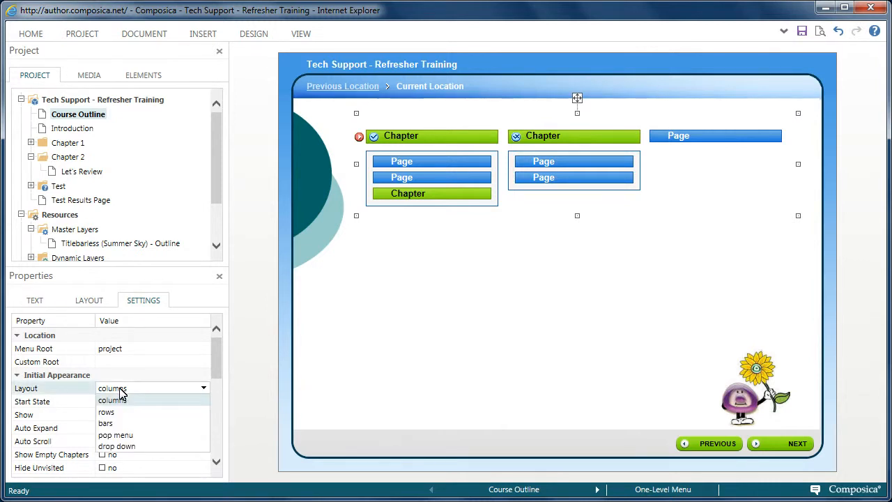
click(114, 425)
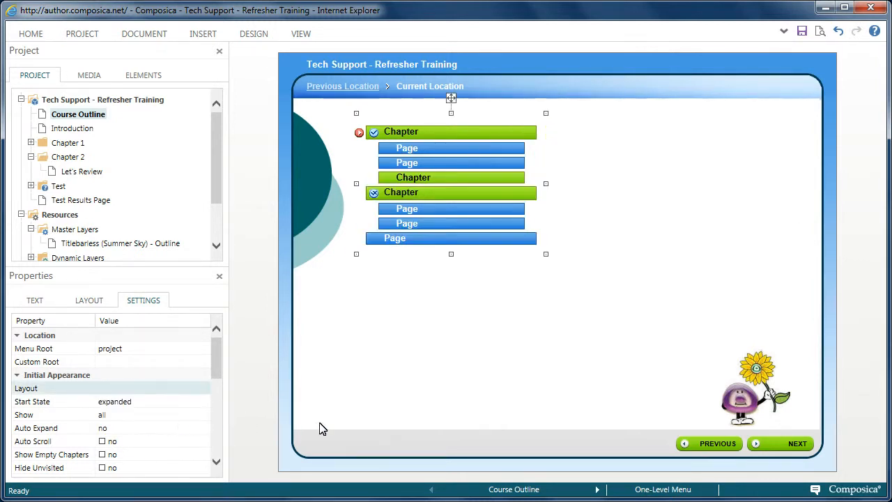
drag(451, 98, 469, 114)
drag(215, 372, 217, 418)
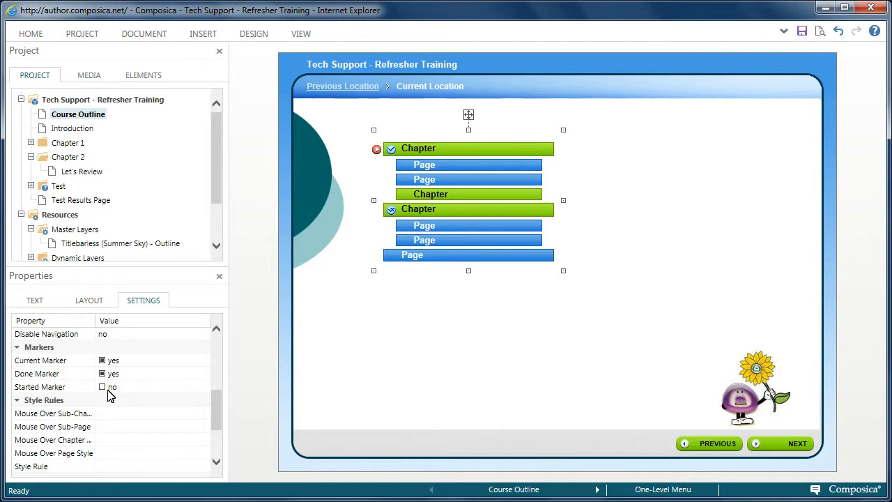
drag(214, 404, 235, 355)
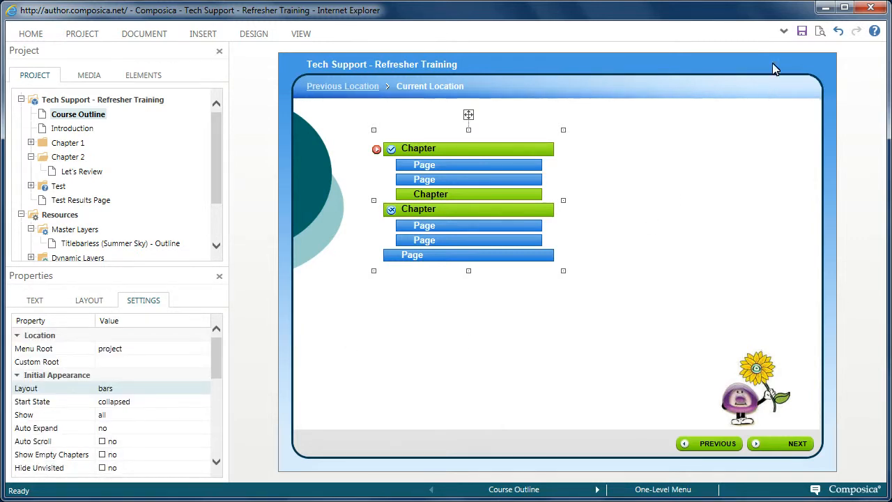
Save and preview the course, testing the one-level menu by expanding Chapters 1 and 2, opening Introduction and returning to the outline
click(802, 31)
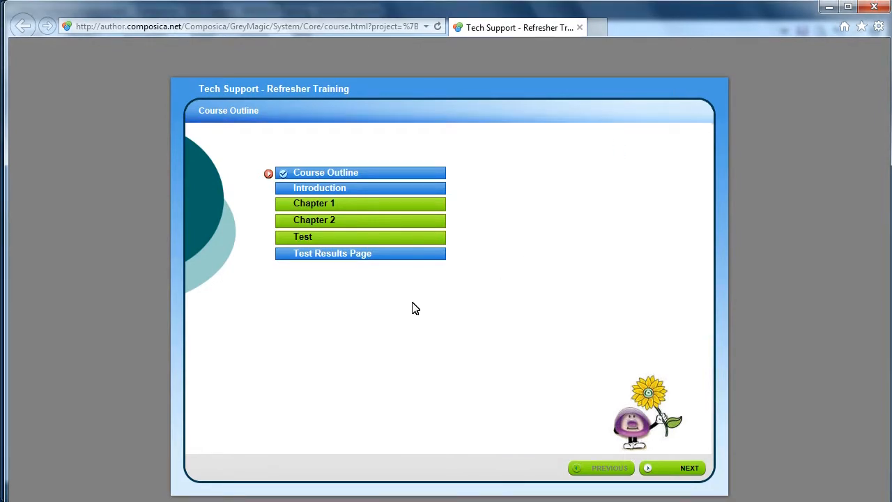
click(321, 209)
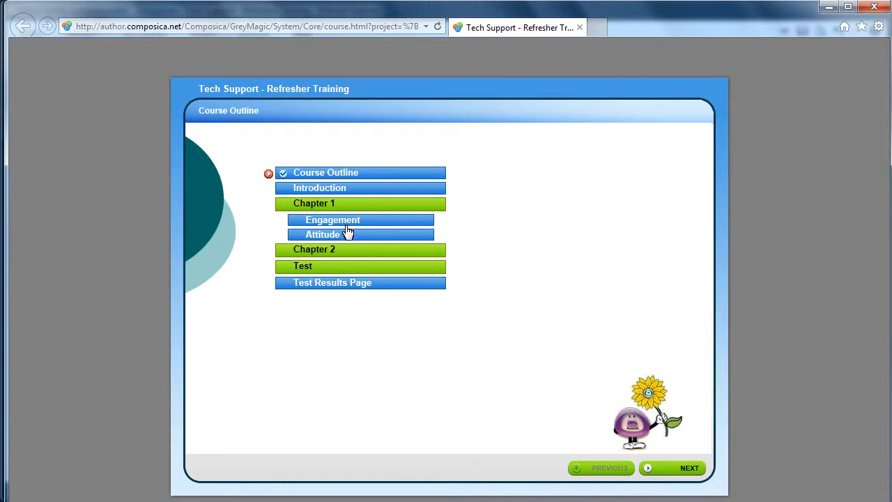
click(348, 251)
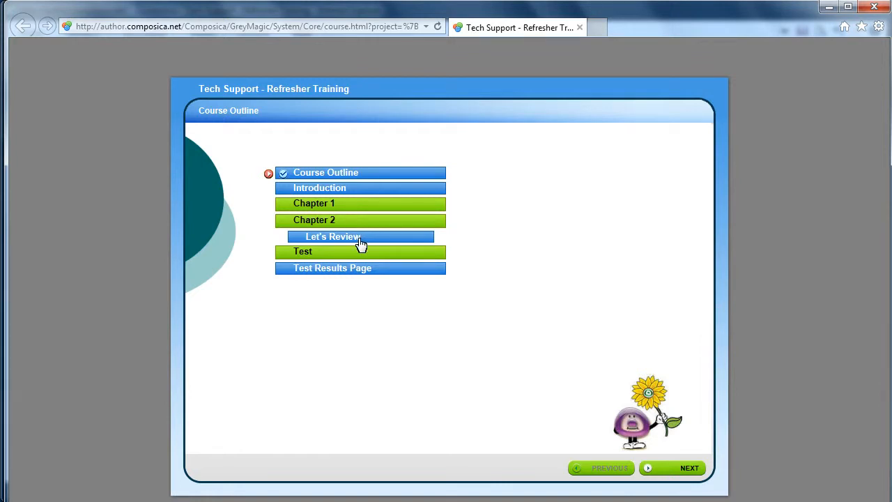
click(356, 189)
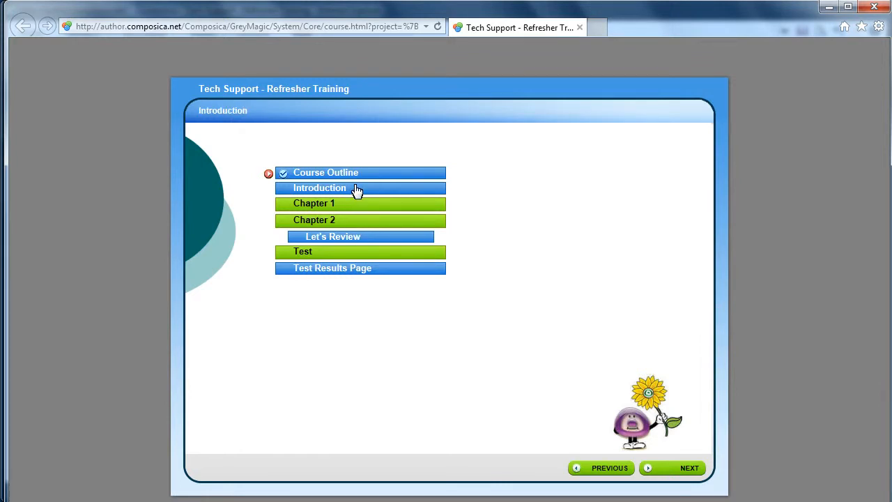
click(598, 469)
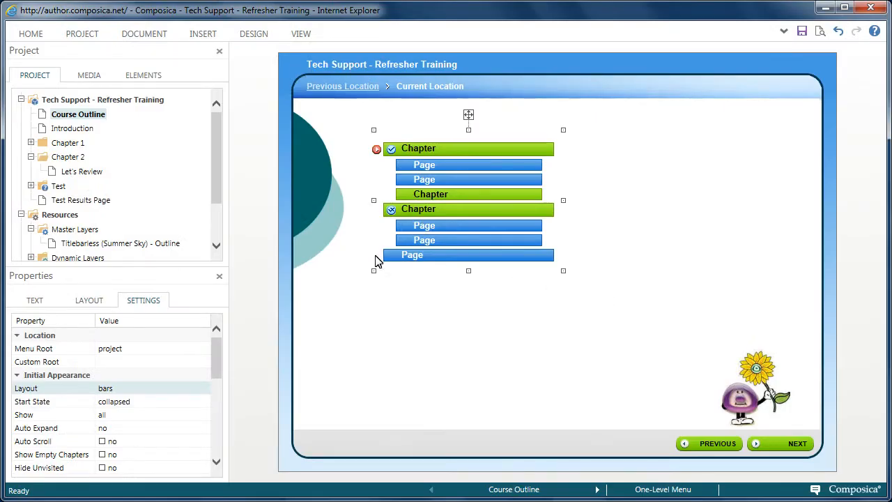
Open the Chapter 1 page and insert a navigation link, placing it below the blue button
click(68, 145)
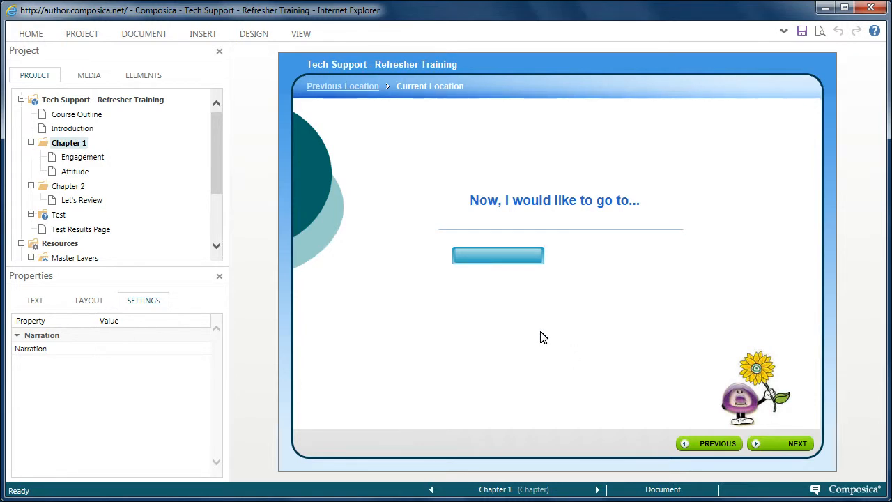
click(207, 36)
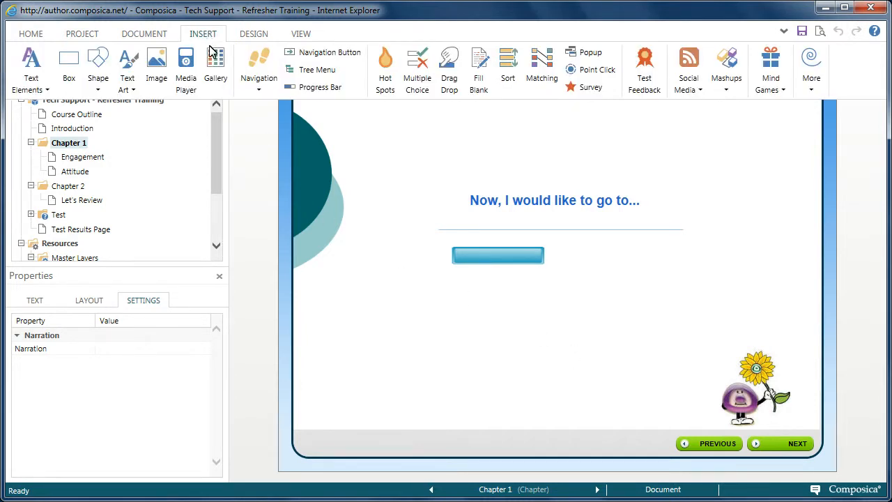
click(248, 64)
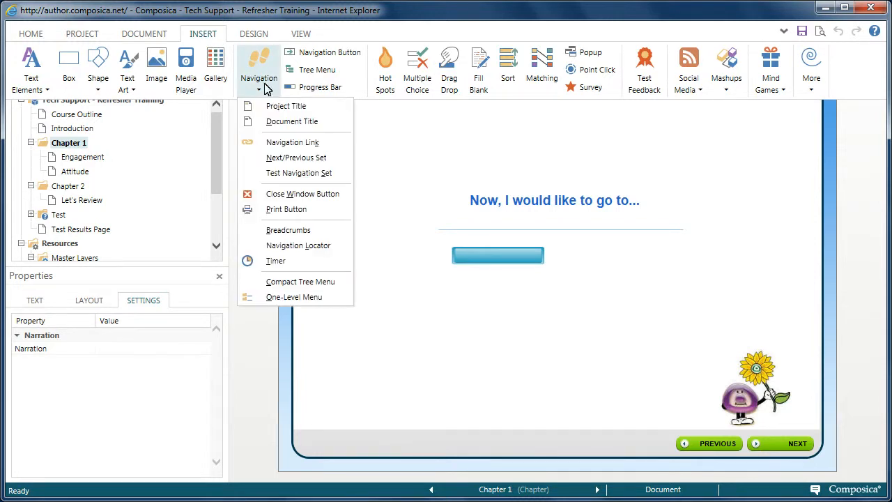
click(328, 144)
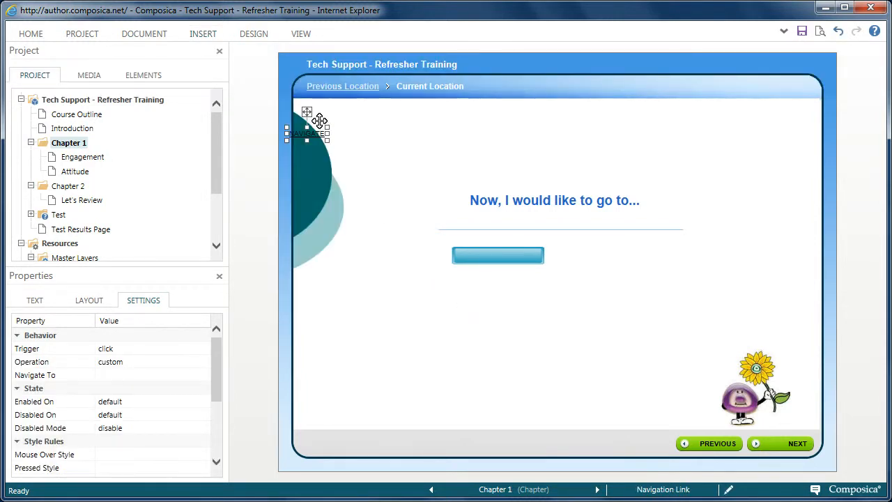
drag(325, 138, 473, 330)
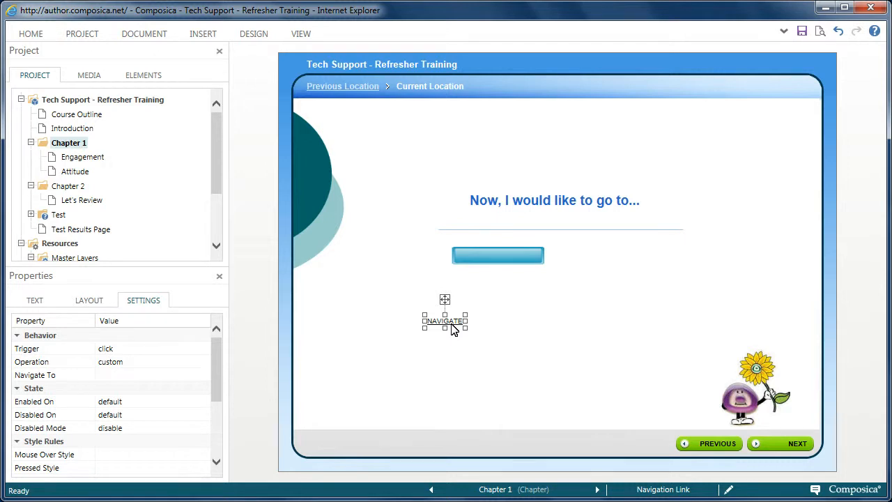
Format the navigation link's text as 12px, dark blue #021a2d and bold, without underline
click(33, 301)
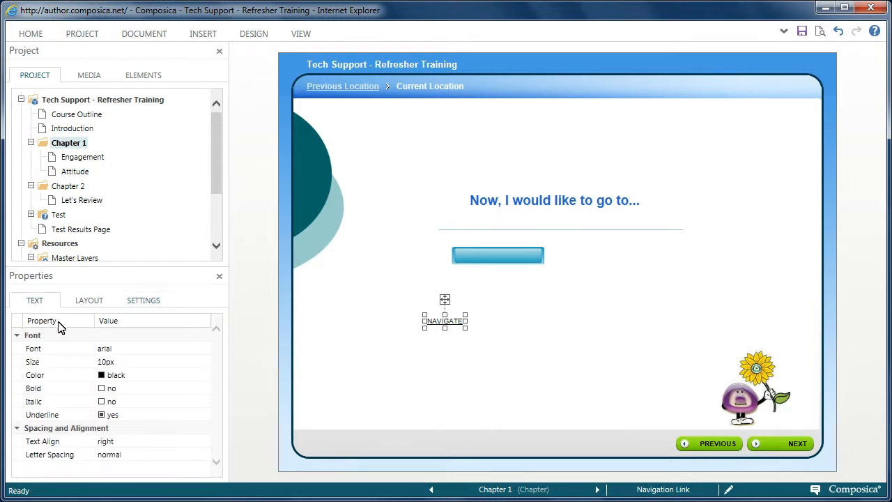
click(115, 362)
click(149, 360)
click(150, 360)
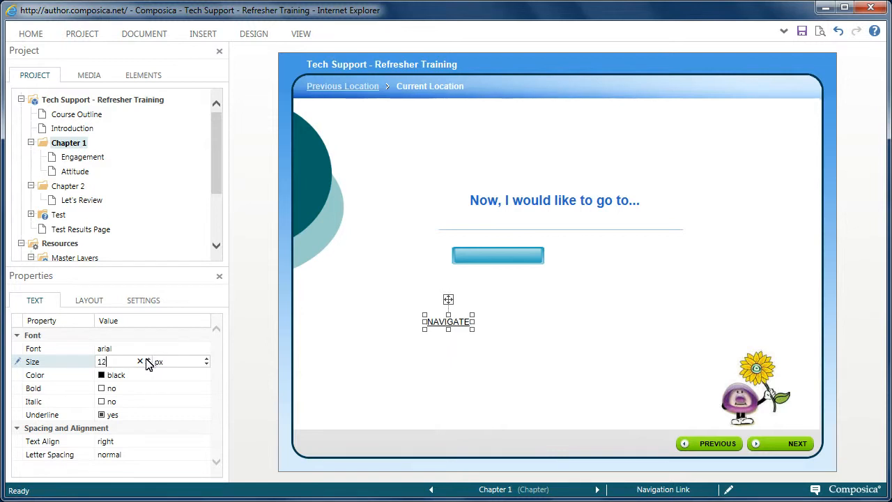
click(106, 377)
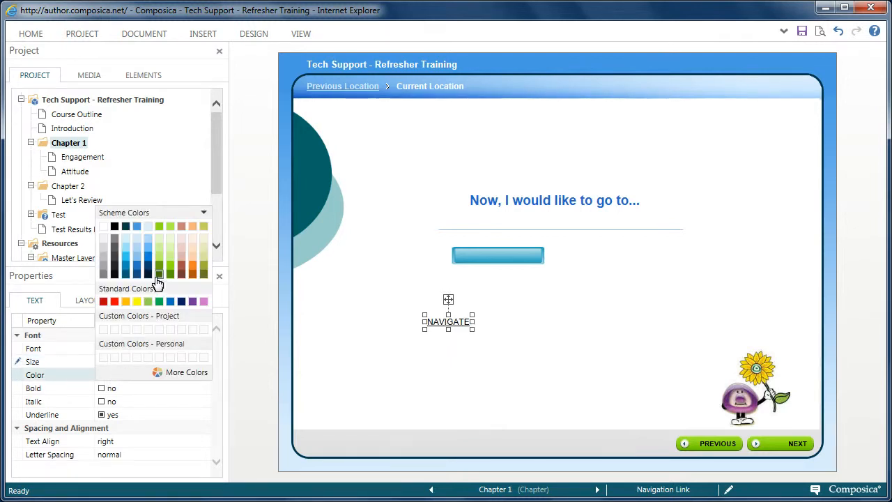
click(147, 274)
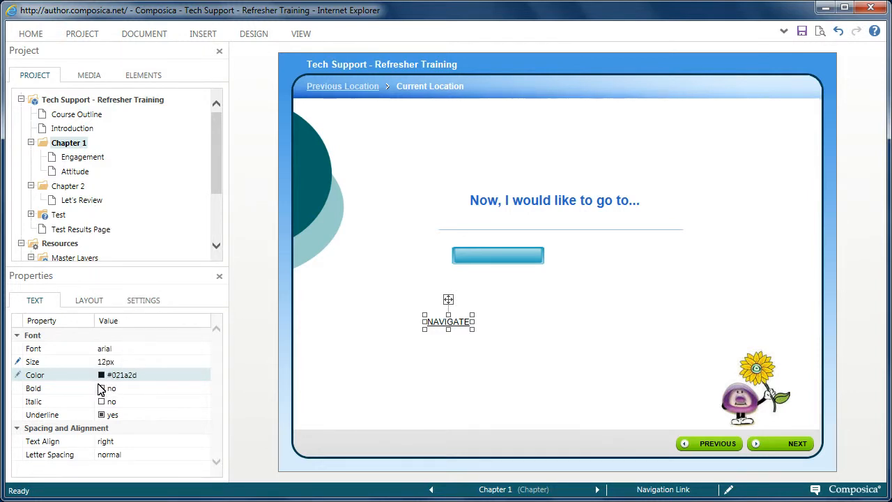
click(101, 389)
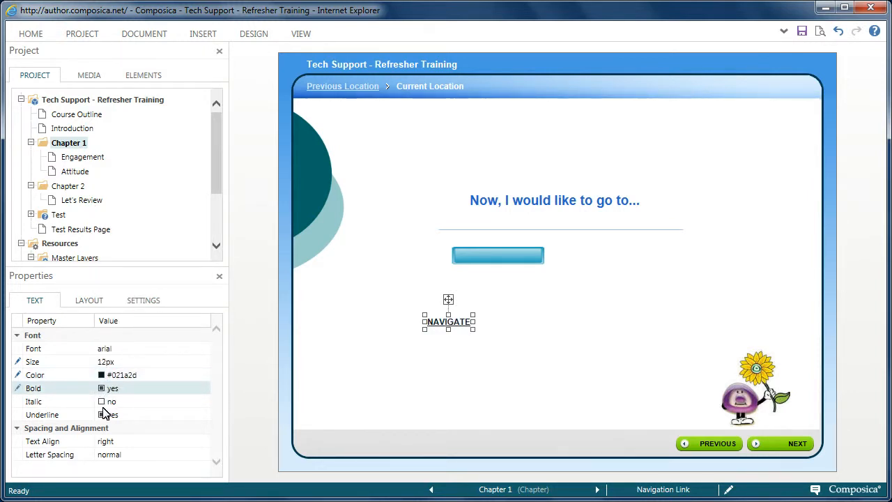
click(102, 415)
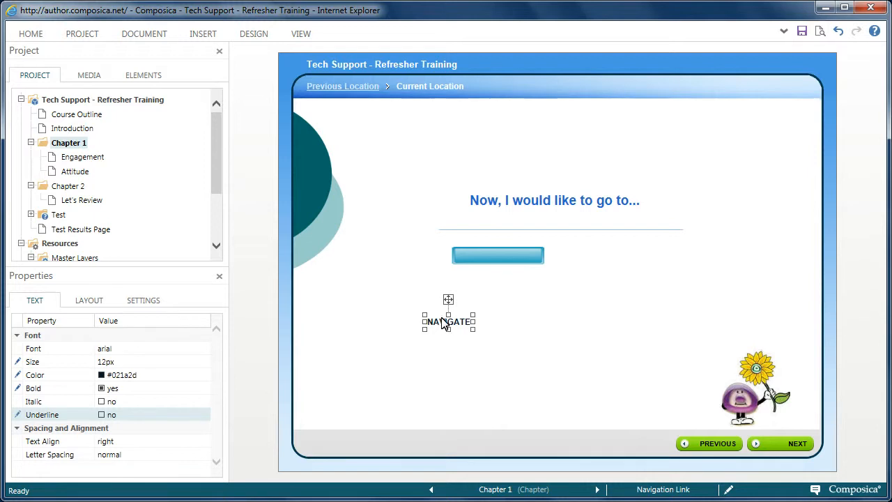
Move the navigation link onto the blue button and change its text to Engagement
drag(449, 299, 497, 231)
double_click(499, 256)
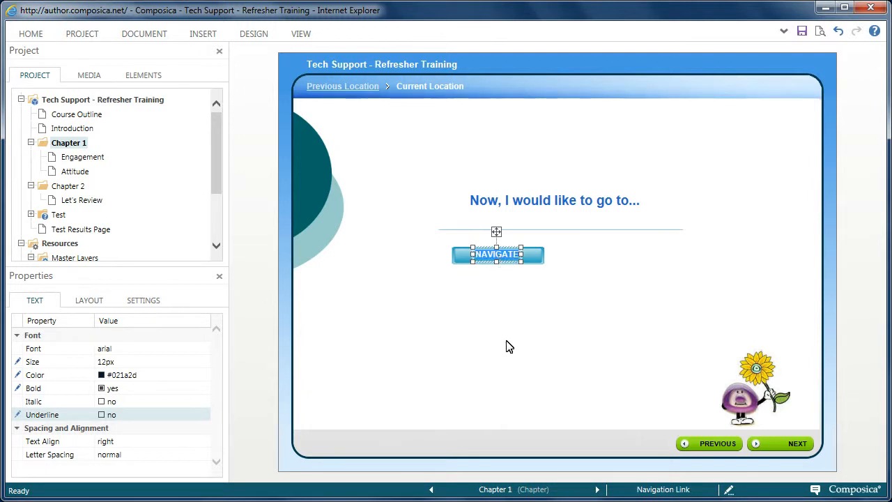
text(Engagement)
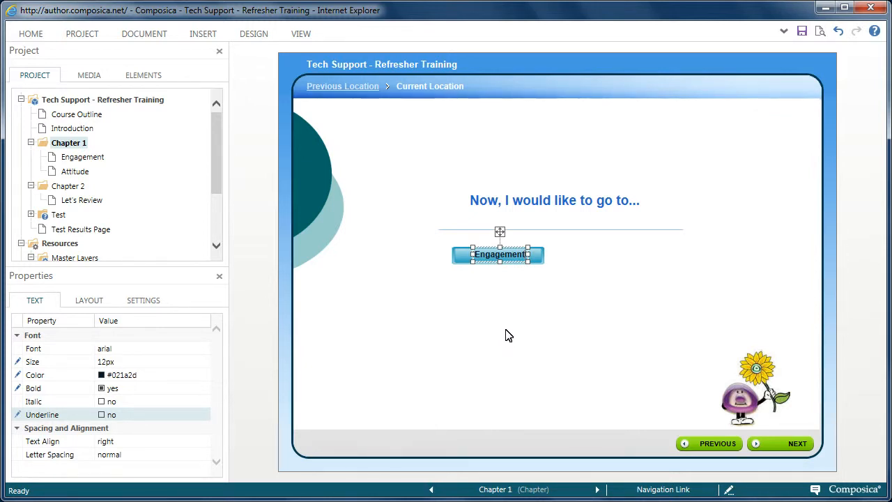
click(509, 336)
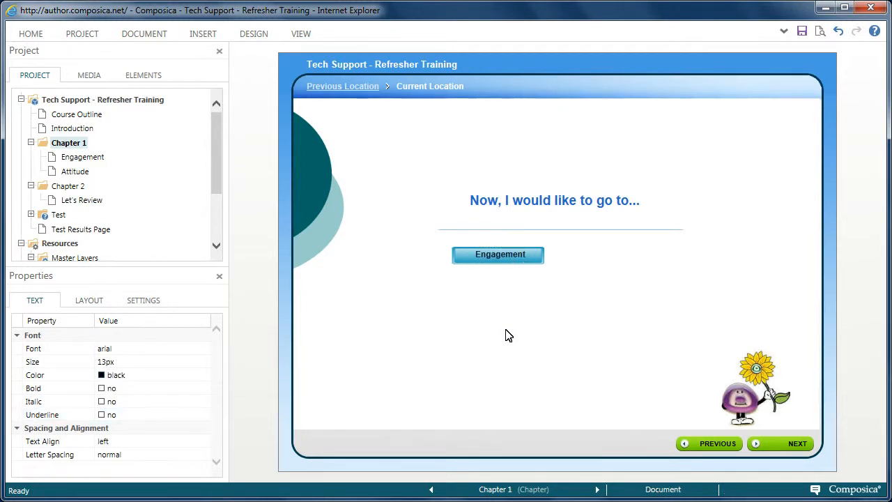
Fine-tune the Engagement link's position so that it sits centered on the blue button
click(506, 260)
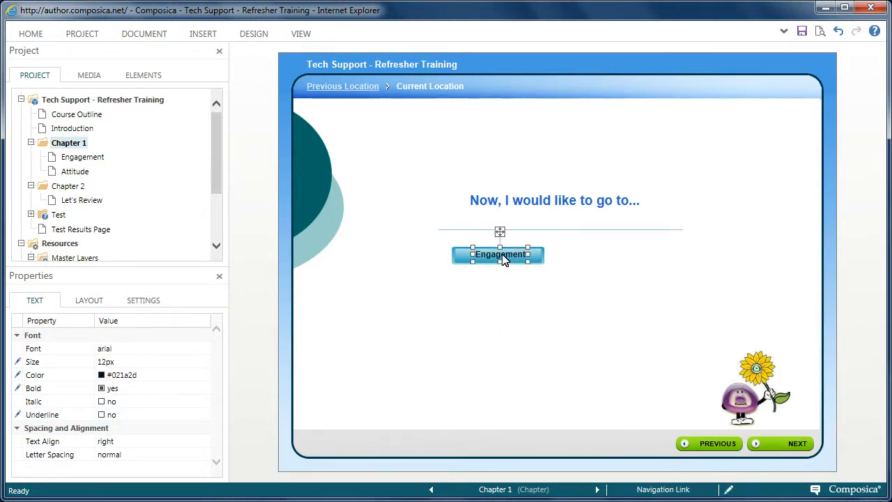
key(Right)
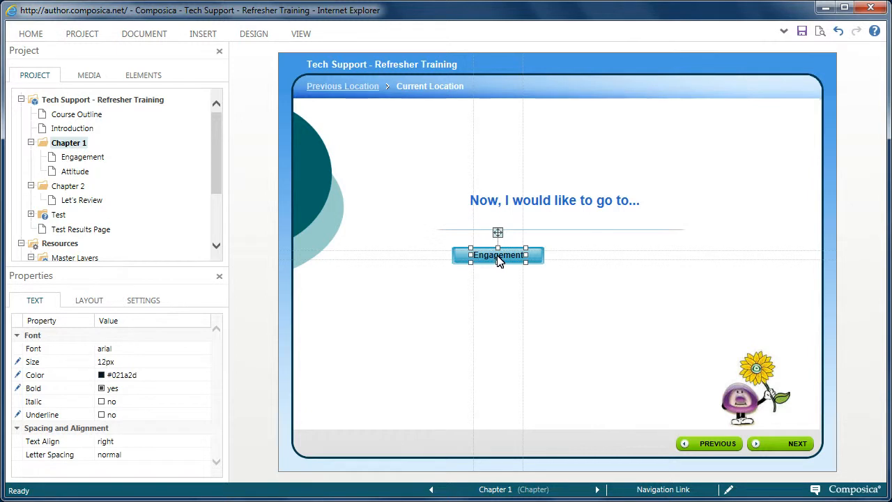
key(Right)
key(Right)
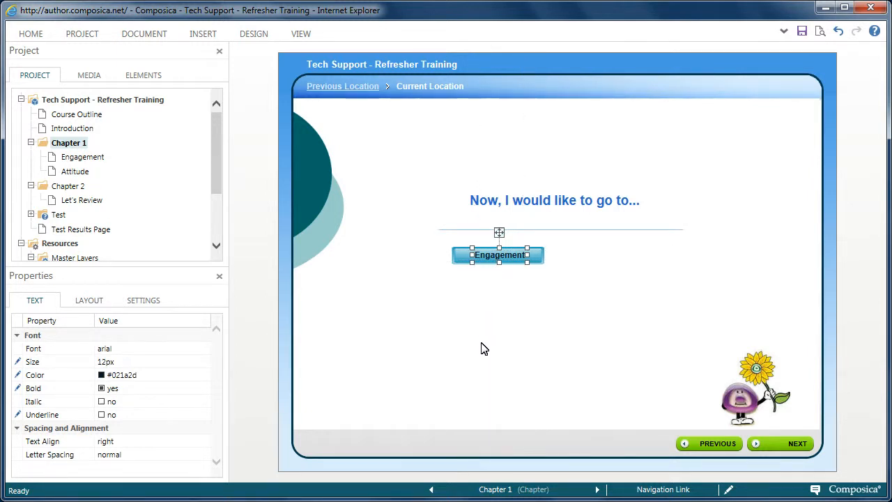
Keep the Engagement link's trigger as click and set it to navigate to the Engagement page in Chapter 1
click(145, 301)
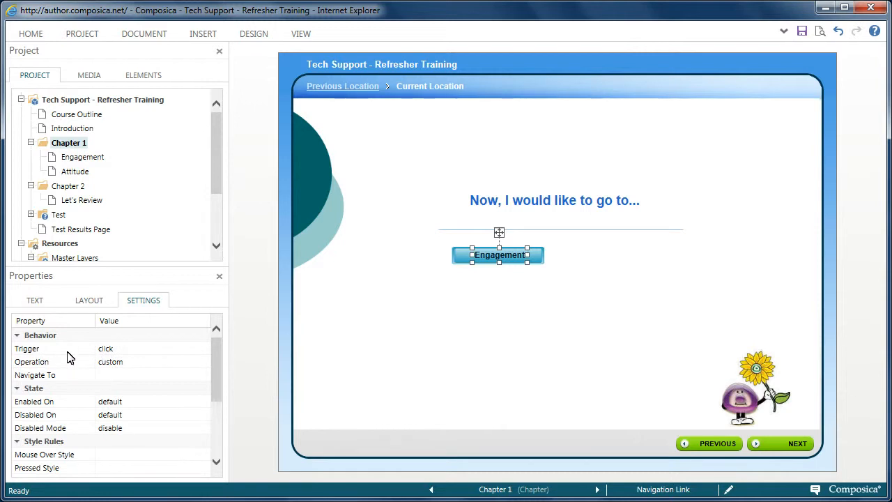
click(108, 351)
click(109, 351)
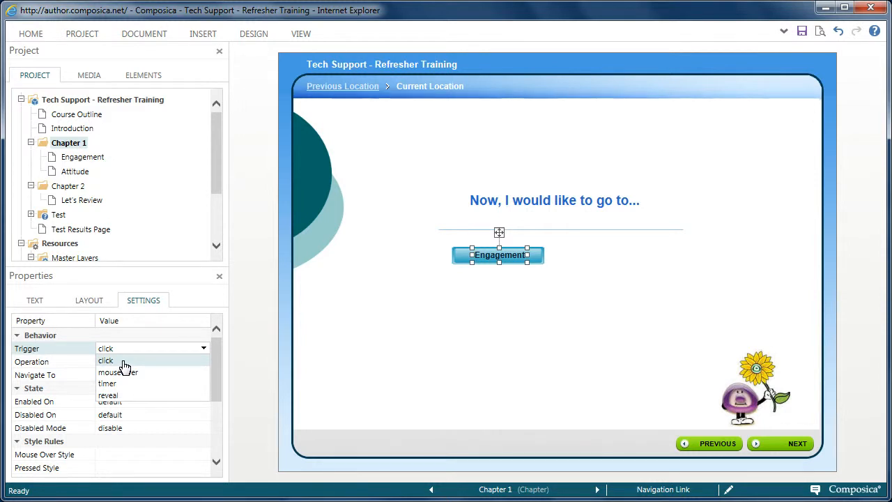
click(122, 362)
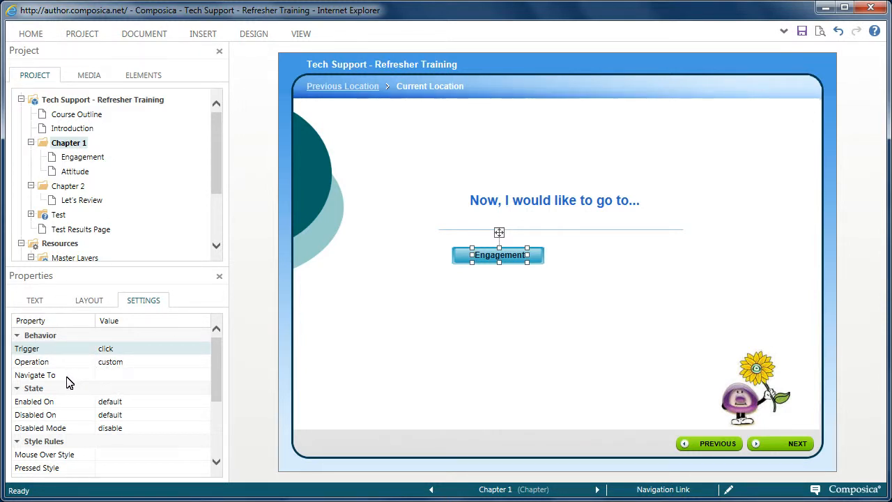
click(117, 380)
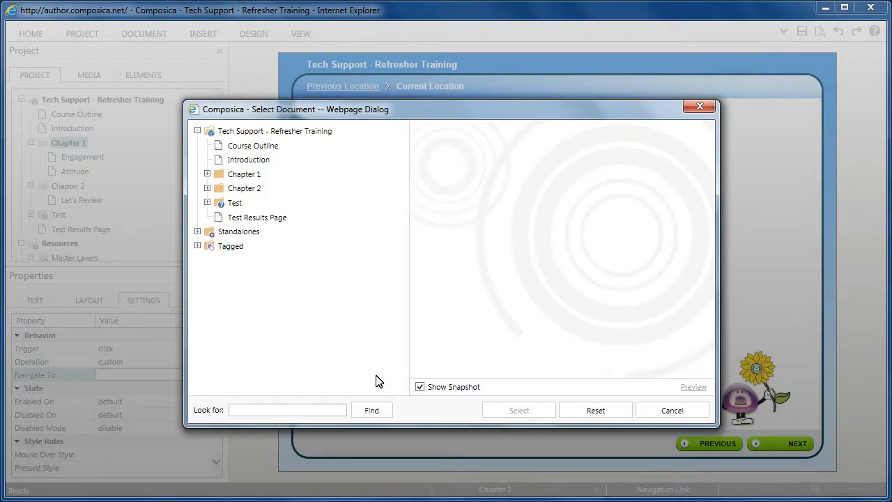
click(207, 174)
click(252, 190)
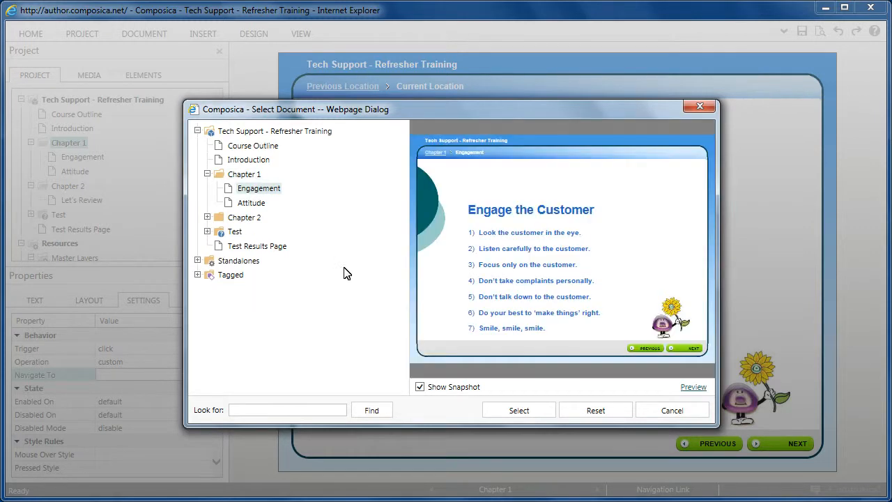
click(523, 412)
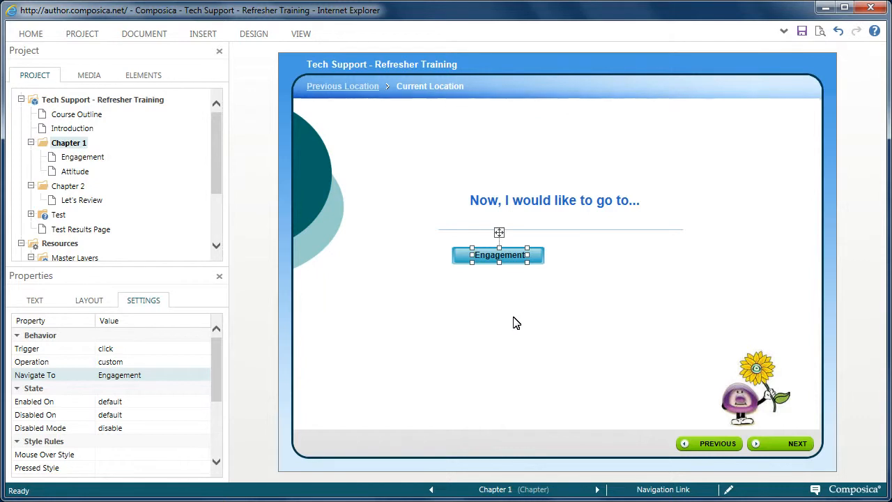
click(516, 323)
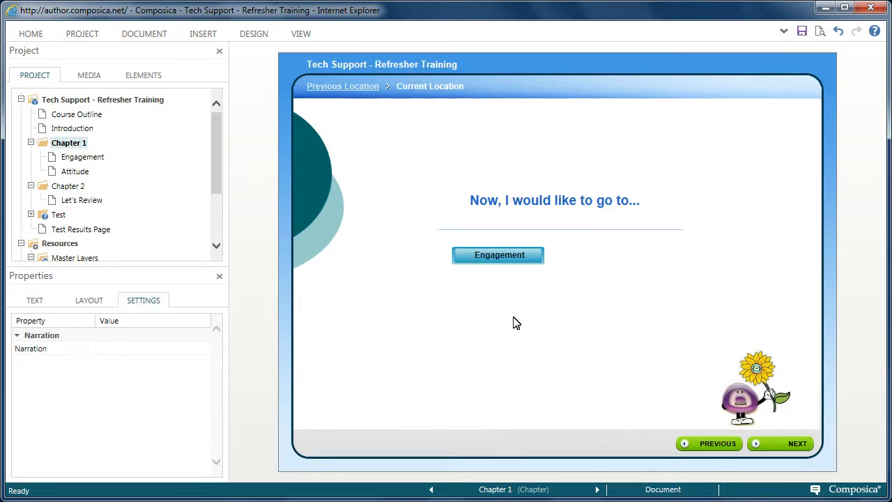
Insert a navigation button and place it to the right of the Engagement button, below the horizontal line
click(206, 36)
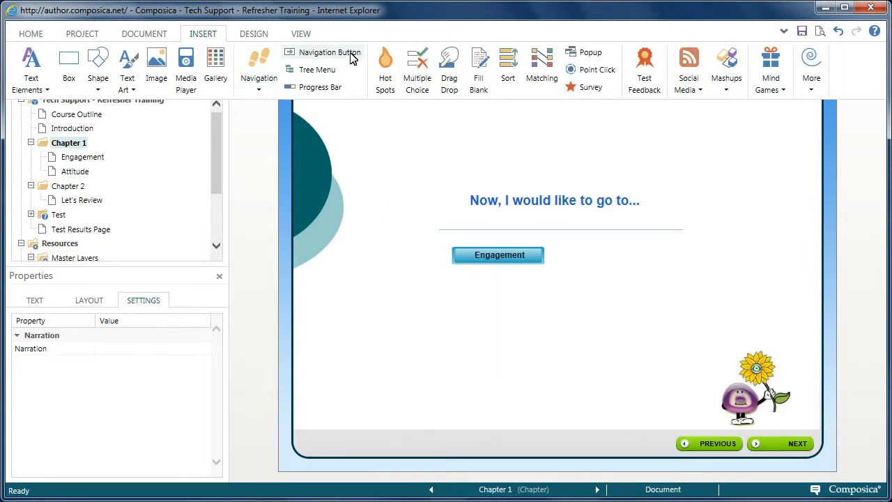
click(327, 52)
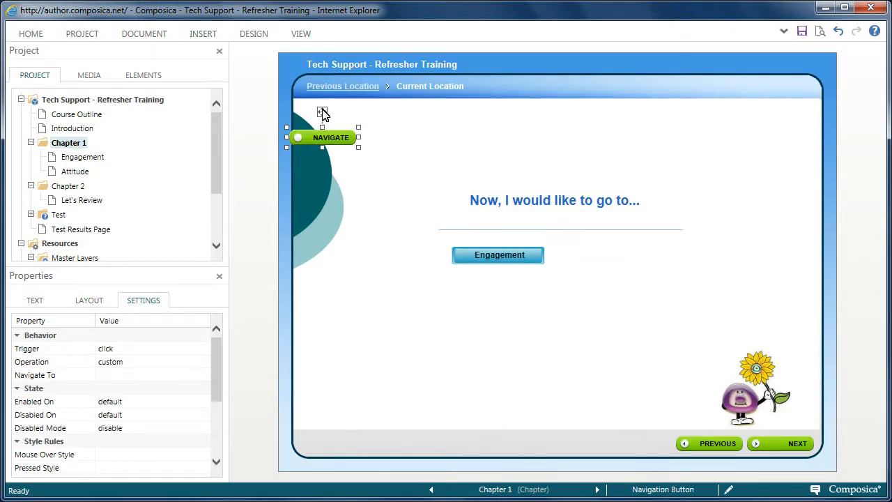
drag(340, 126, 637, 395)
drag(627, 307, 618, 228)
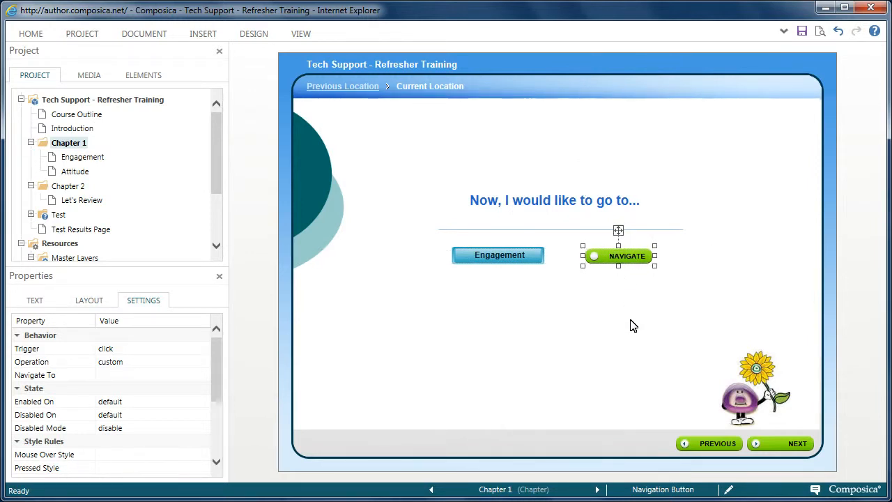
Change the green navigation button's label to Attitude
click(611, 264)
drag(617, 260, 653, 259)
text(Attitude)
click(603, 342)
Set the Attitude button to navigate to the Attitude page in Chapter 1
click(608, 267)
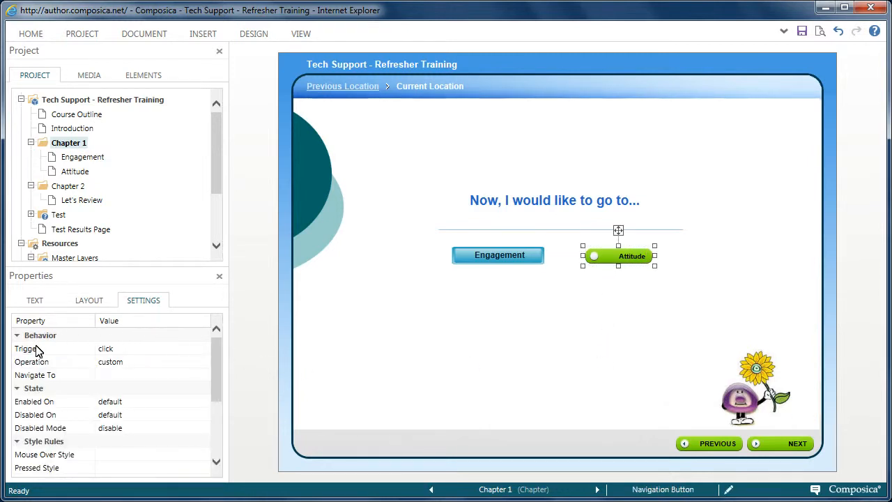
click(105, 376)
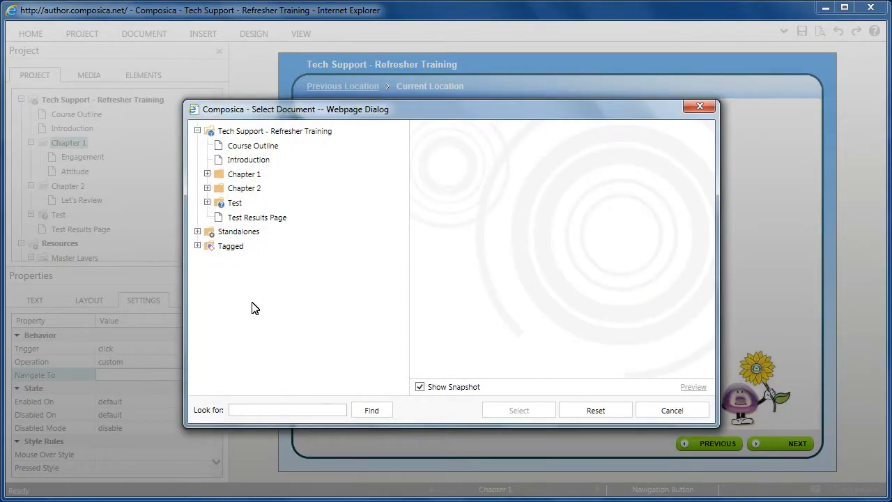
click(207, 175)
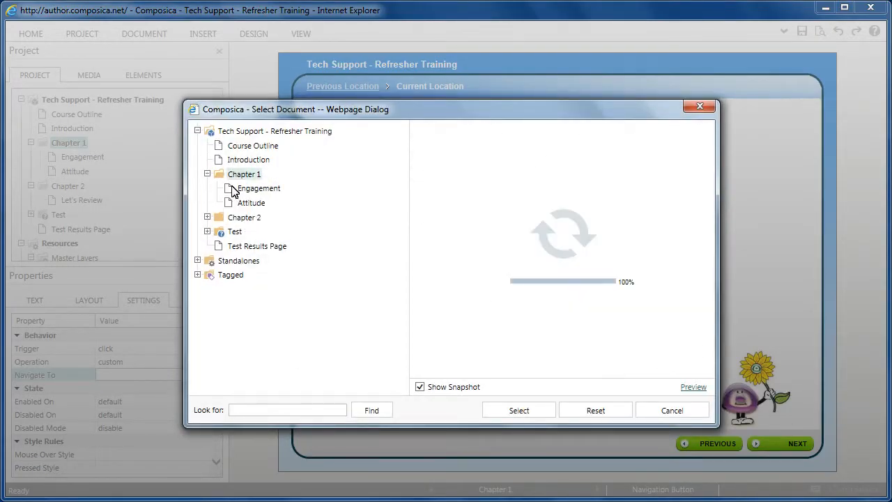
click(252, 202)
click(519, 411)
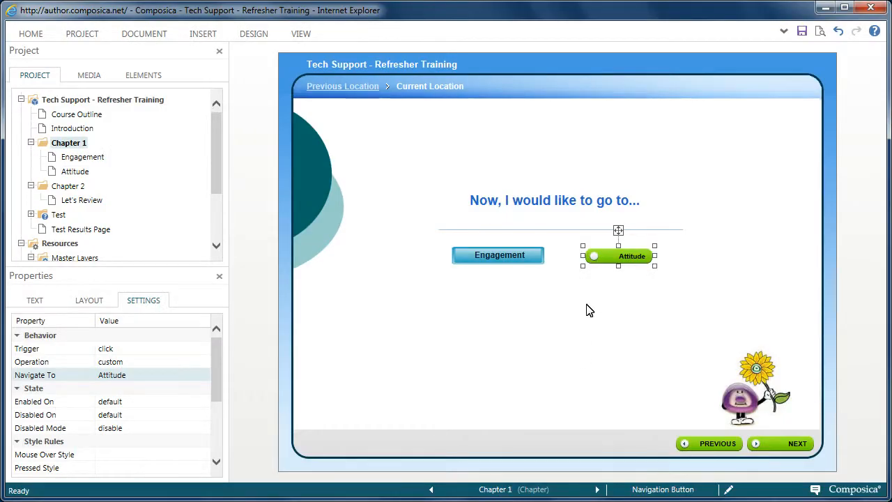
click(506, 353)
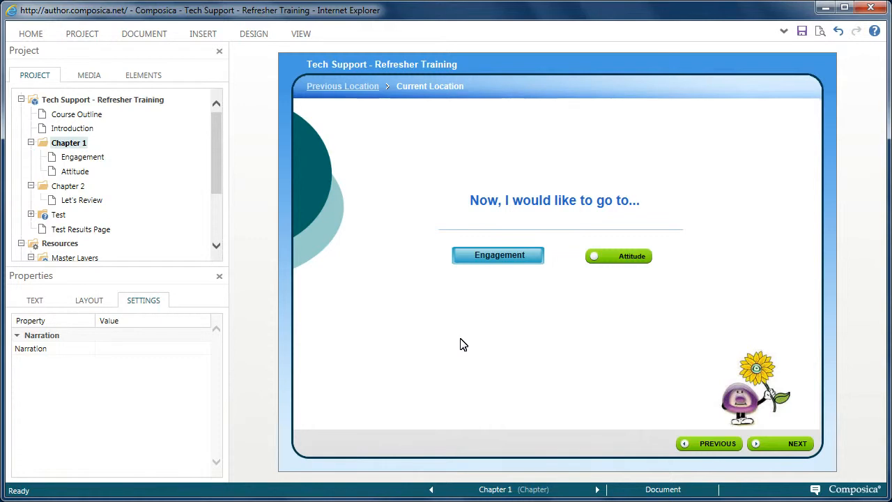
Insert a timer and place it in the lower-left corner of the Chapter 1 page
click(205, 39)
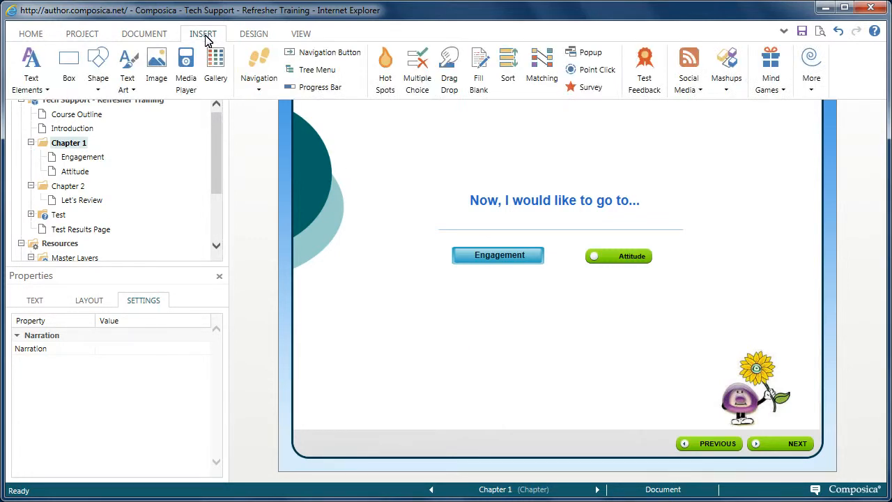
click(259, 74)
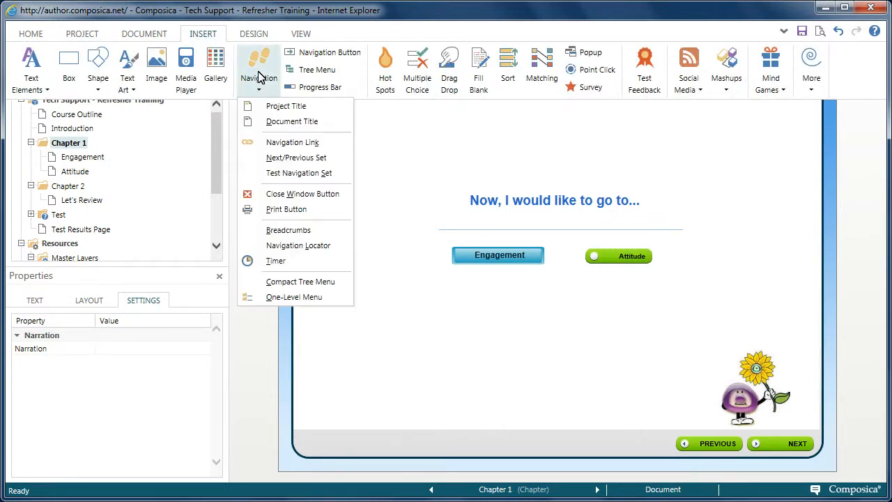
click(299, 262)
drag(322, 149, 346, 387)
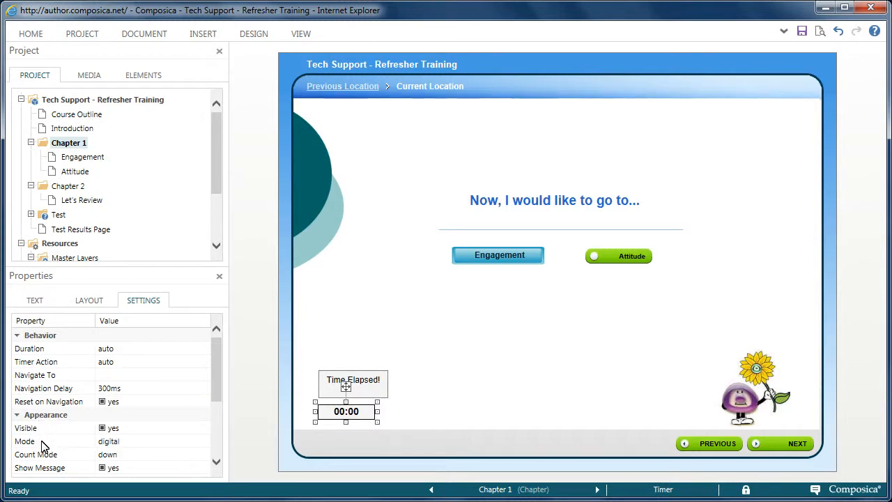
Set the timer's display mode to horizontal and its duration to 4 sec
click(108, 444)
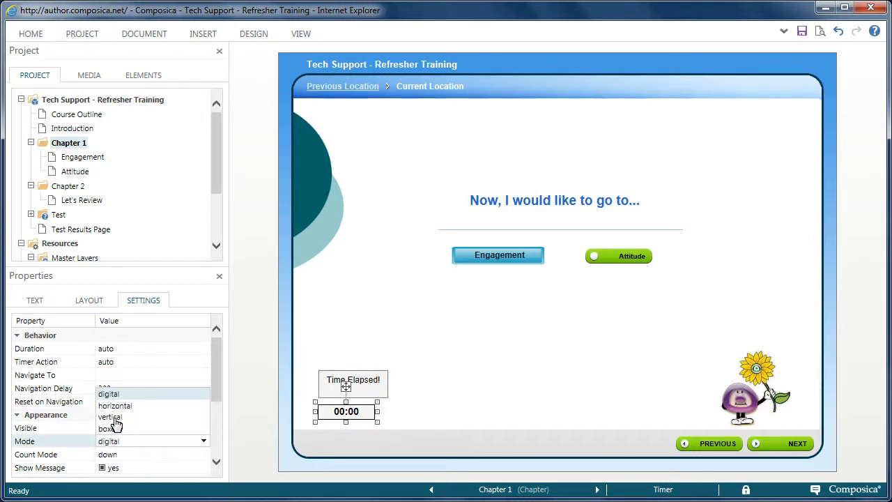
click(115, 406)
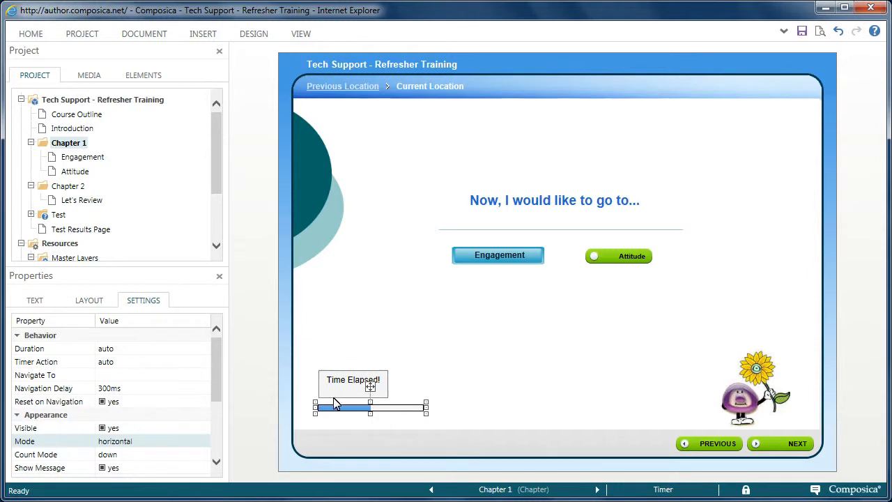
click(135, 350)
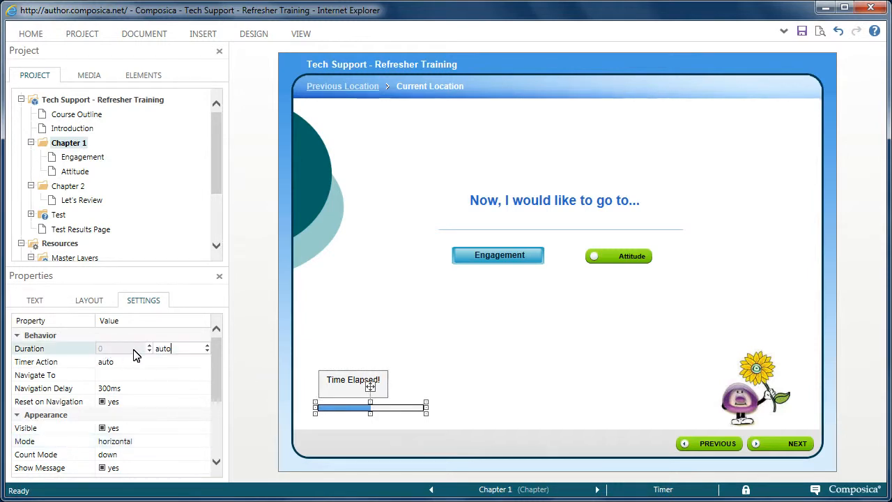
click(207, 349)
scroll(207, 349, down, 1)
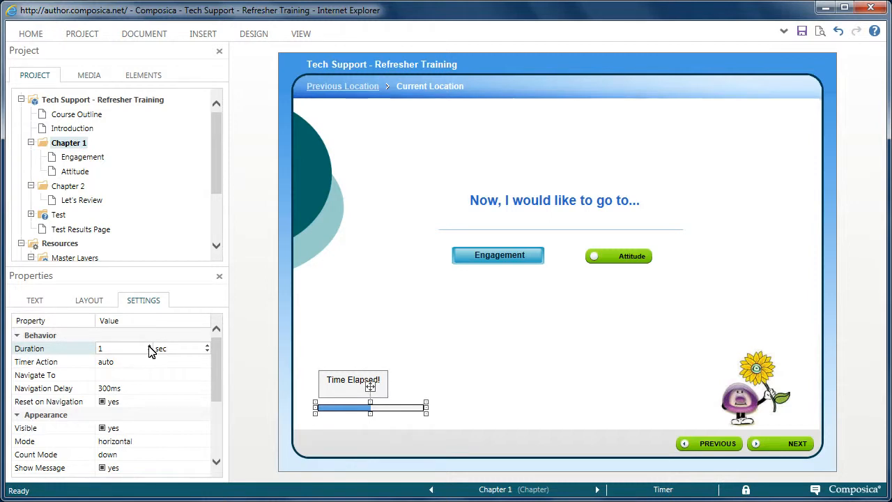
click(104, 363)
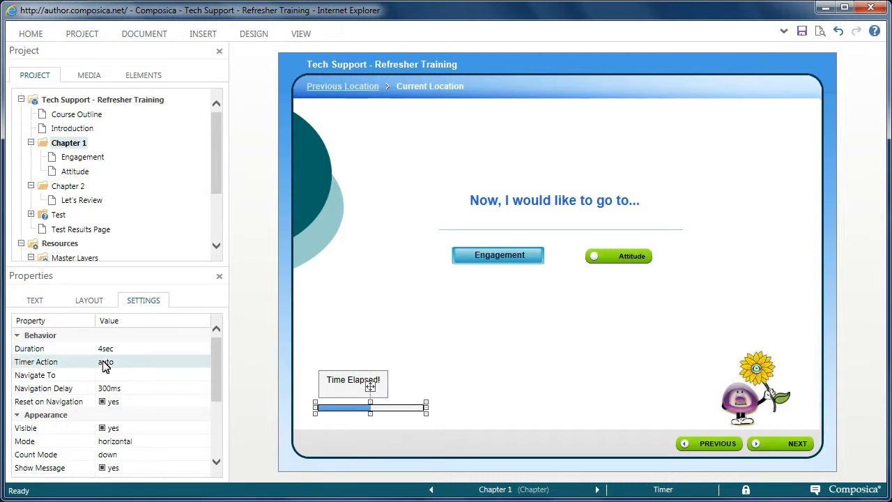
Set the timer's action to next, and widen its message box and replace the text with "Time to move on..."
click(104, 364)
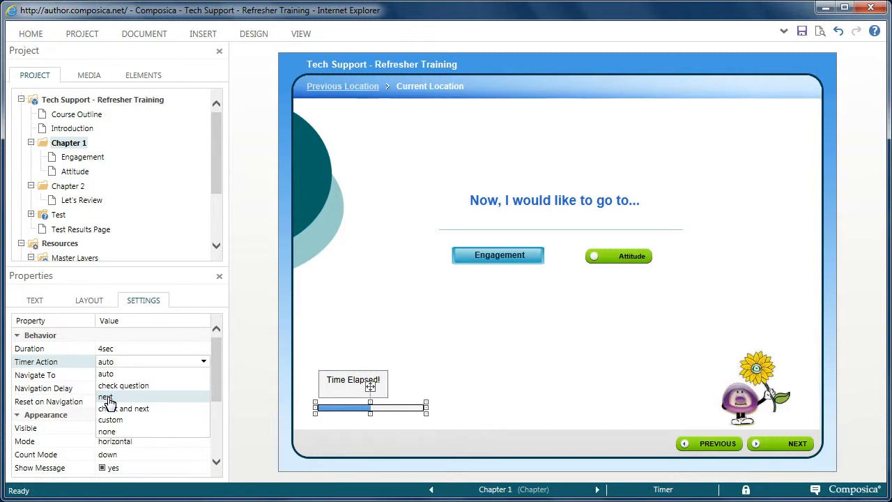
click(106, 397)
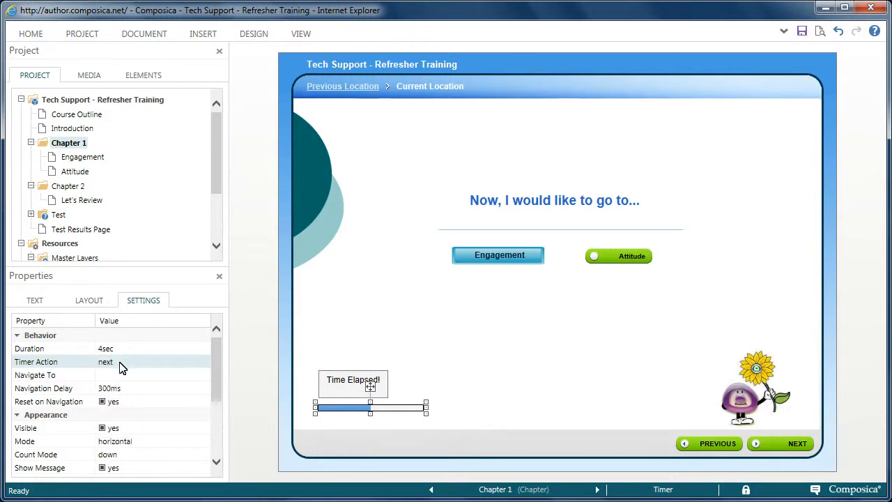
click(333, 388)
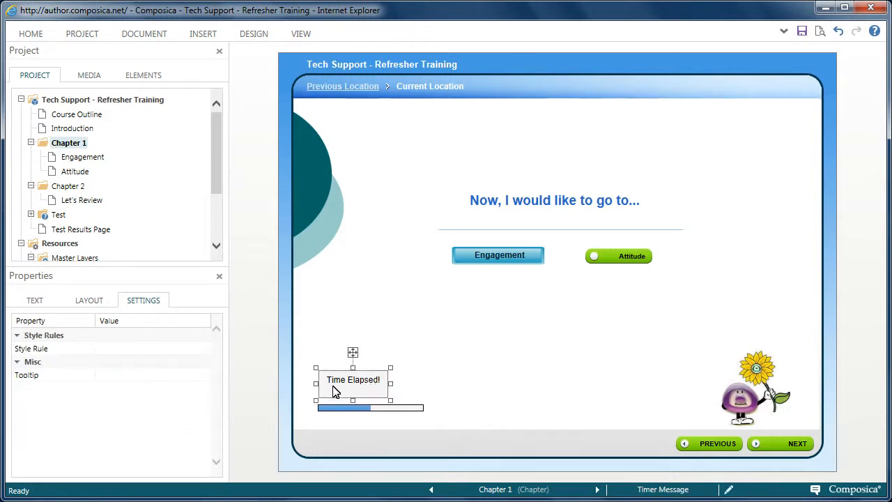
drag(393, 386, 351, 370)
double_click(440, 381)
key(BackSpace)
text(Tije)
text( to move on...)
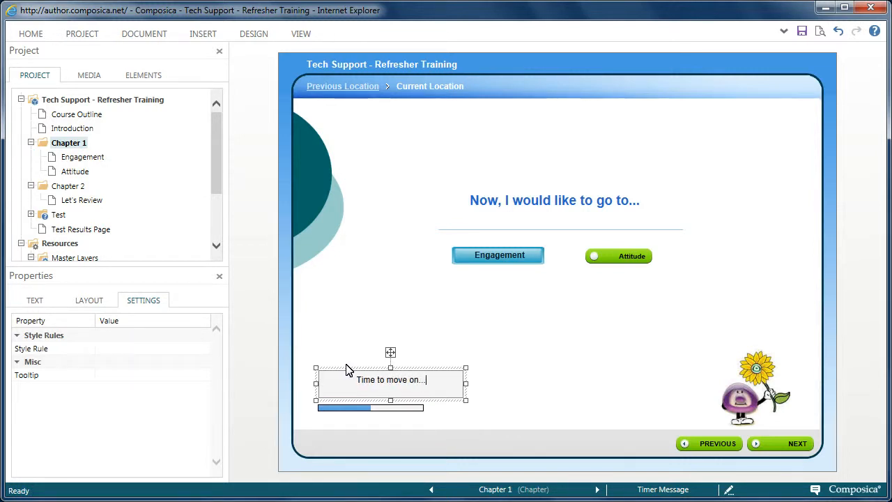
click(507, 396)
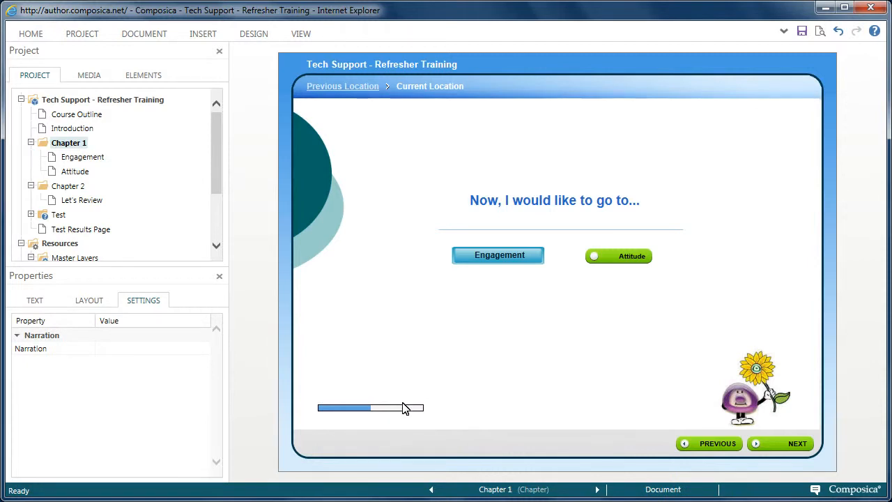
Shrink the timer's message box to fit its text and place it just above the timer bar
click(407, 408)
click(408, 384)
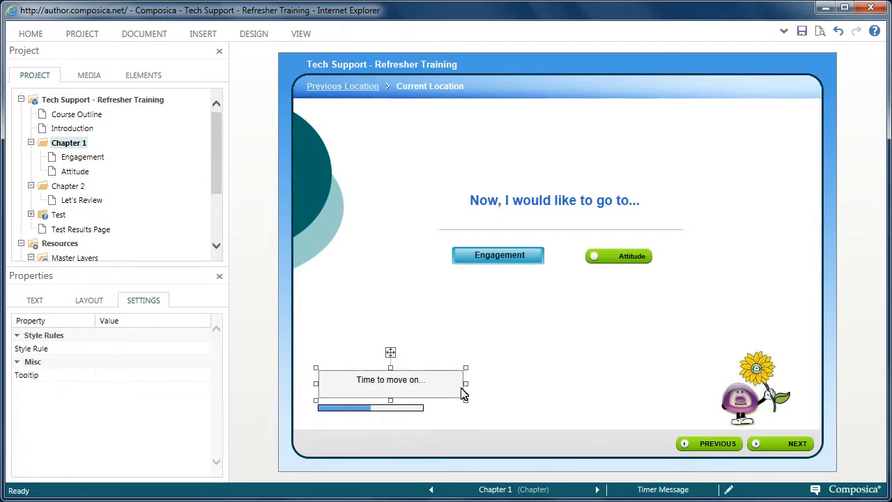
drag(464, 382, 416, 384)
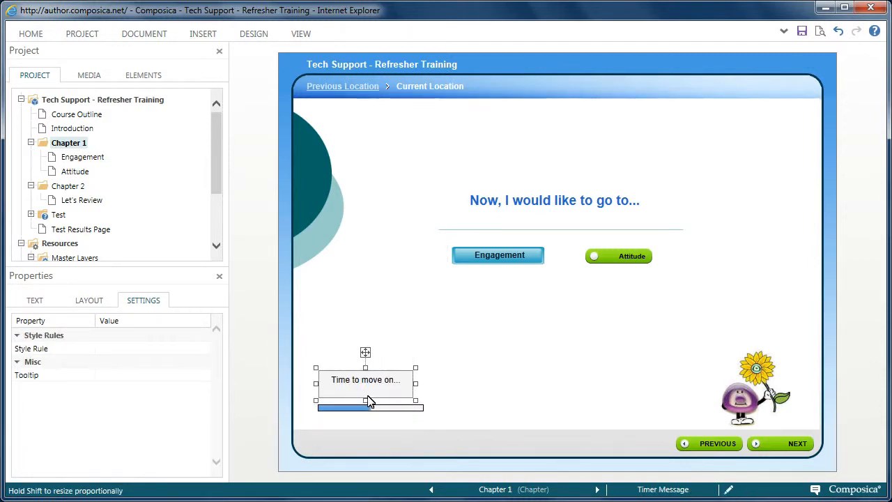
drag(367, 398, 366, 393)
drag(366, 354, 368, 364)
click(387, 422)
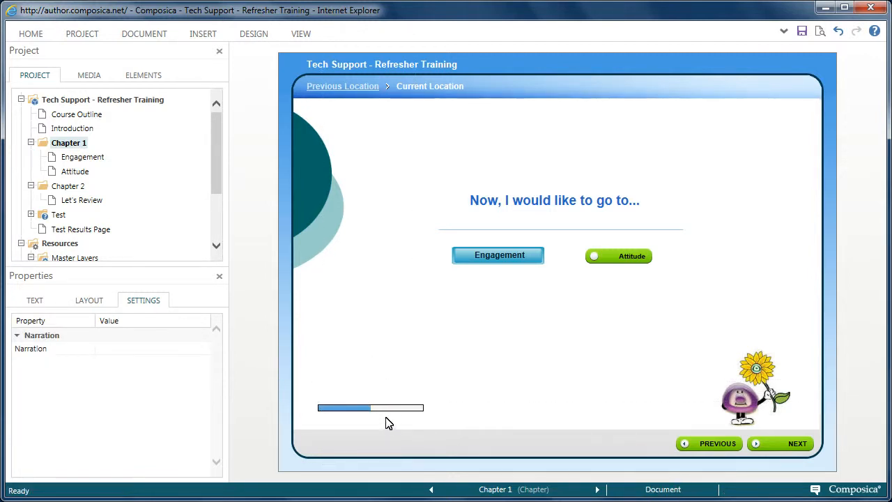
Move the timer down into the grey footer strip of the Chapter 1 page and save the project
click(389, 410)
drag(372, 389, 366, 423)
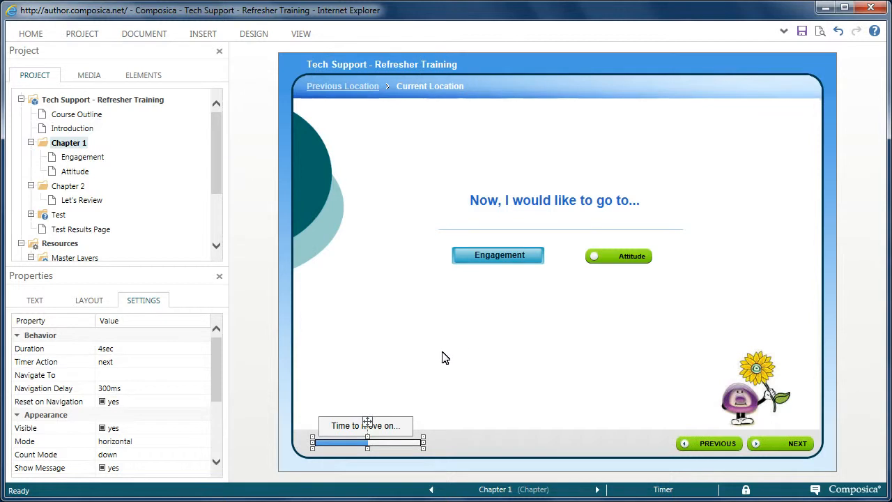
click(468, 345)
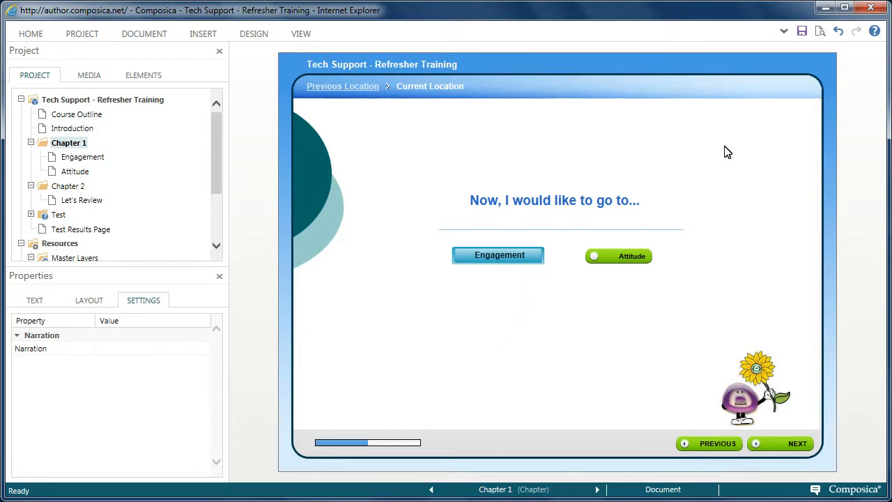
click(802, 32)
Preview Chapter 1, test the timer and the Engagement and Attitude navigation buttons, and close the preview
click(820, 32)
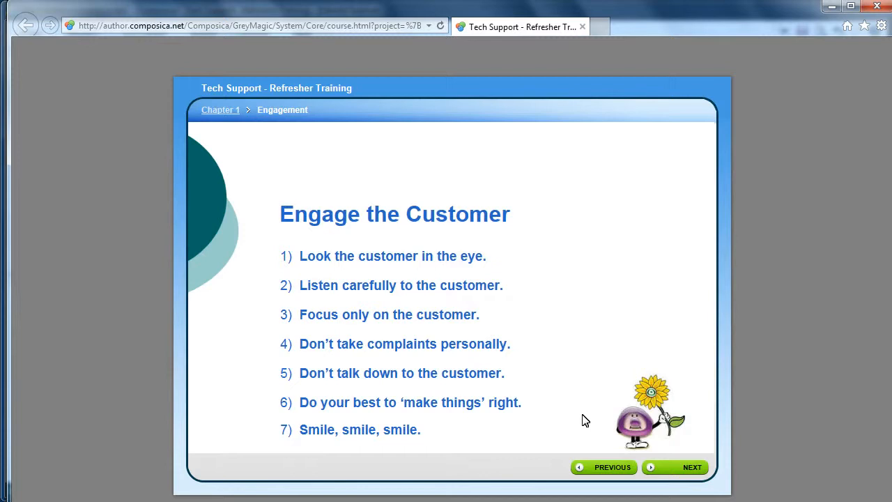
click(611, 469)
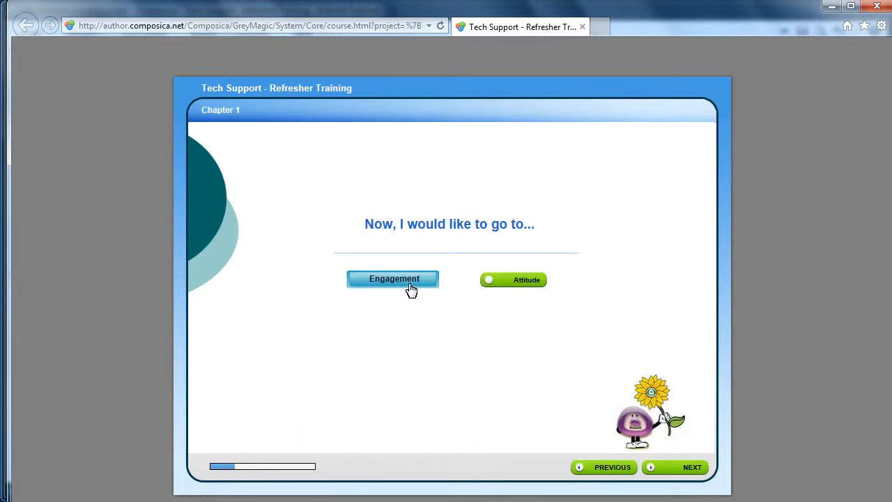
click(409, 286)
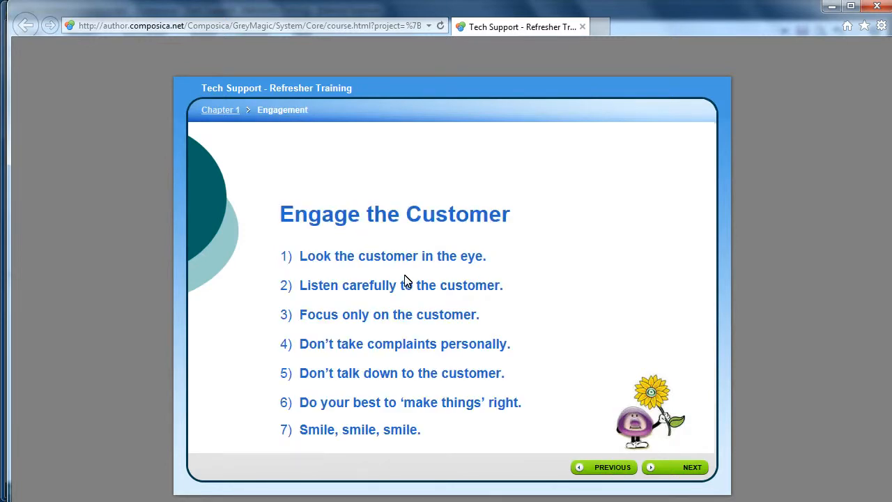
click(607, 468)
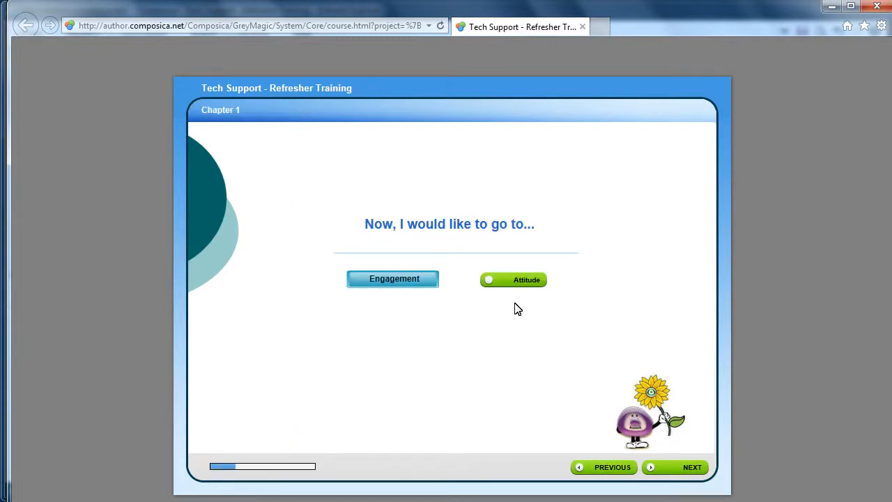
click(518, 282)
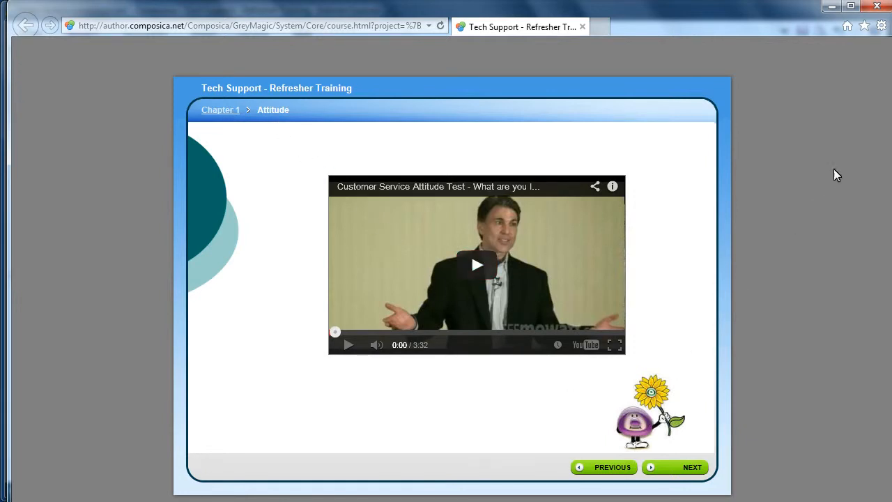
click(879, 7)
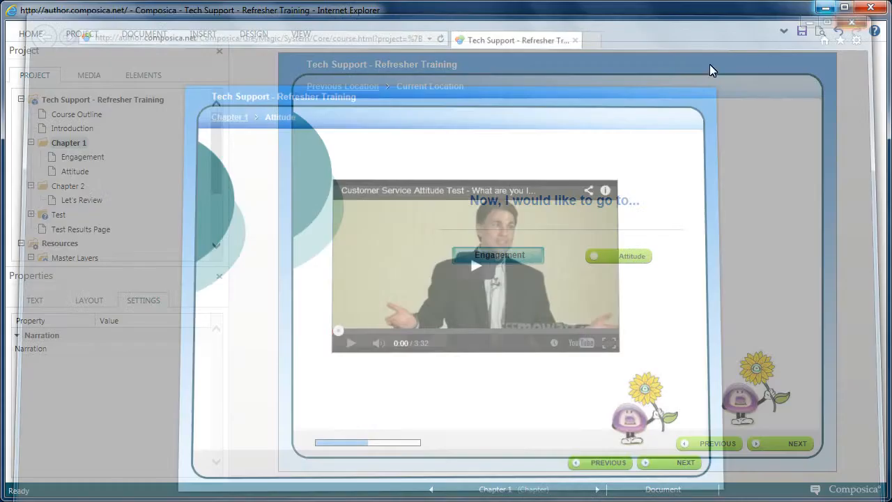